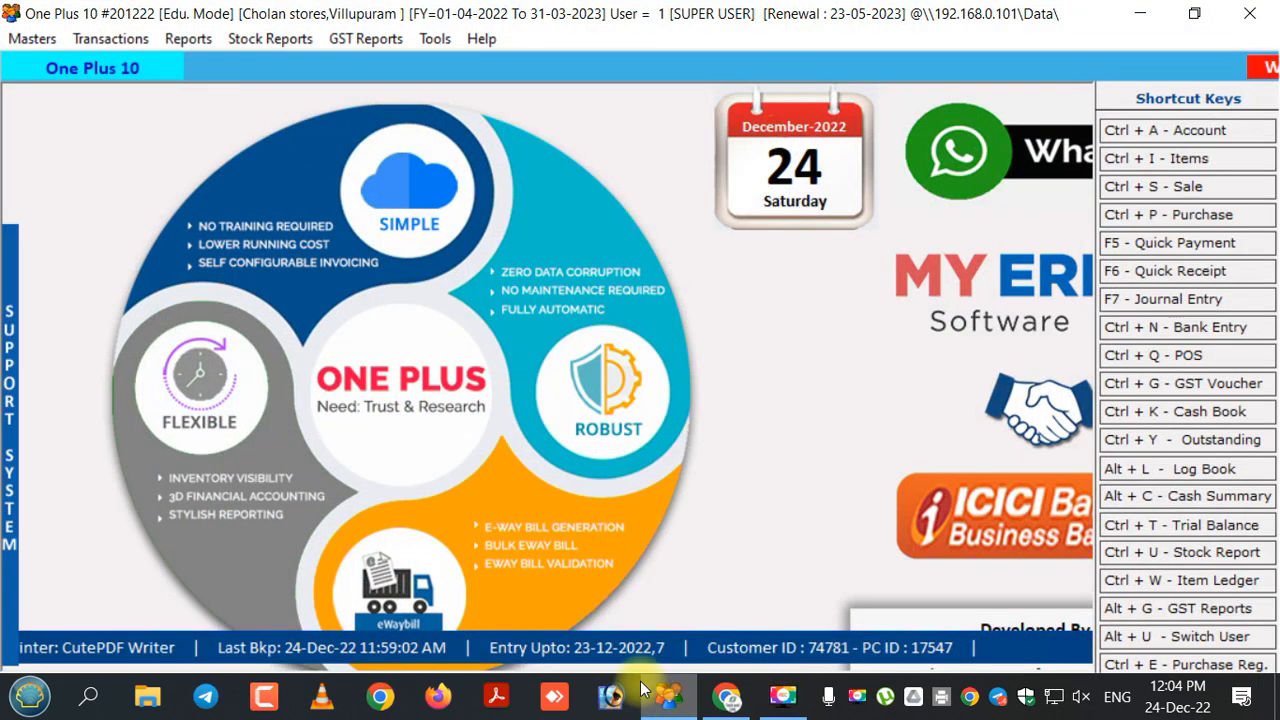
Show the Item List from Masters, listing thirteen items with their prices and opening stock.
{"action": "left_click", "coordinate": [45, 42]}
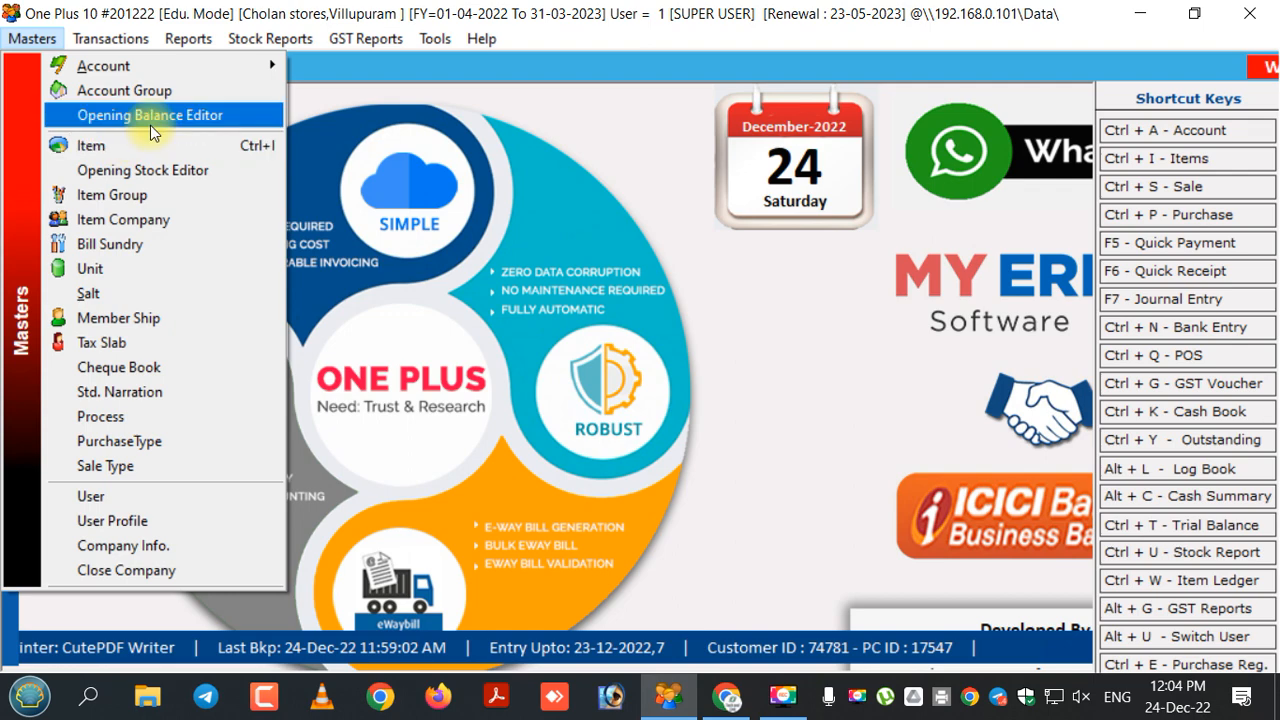
{"action": "left_click", "coordinate": [138, 148]}
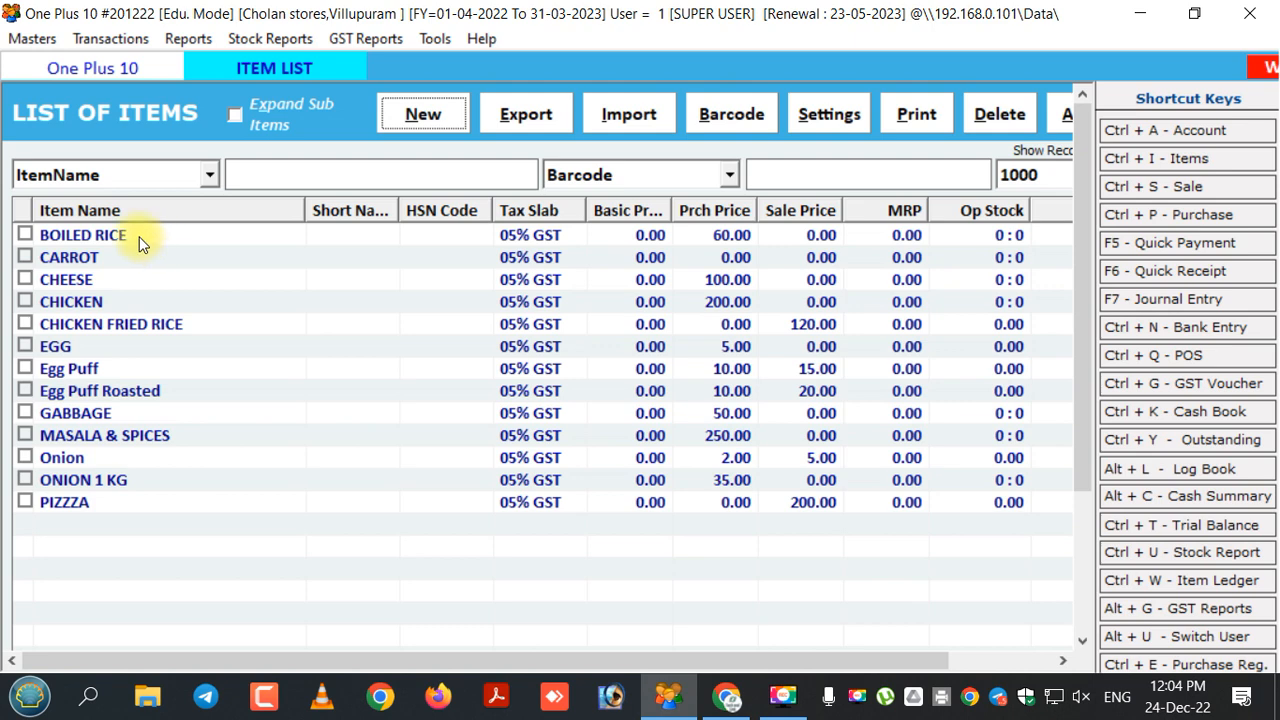
Tick BOILED RICE, CHICKEN, CHICKEN FRIED RICE and EGG in the Item List.
{"action": "left_click", "coordinate": [25, 235]}
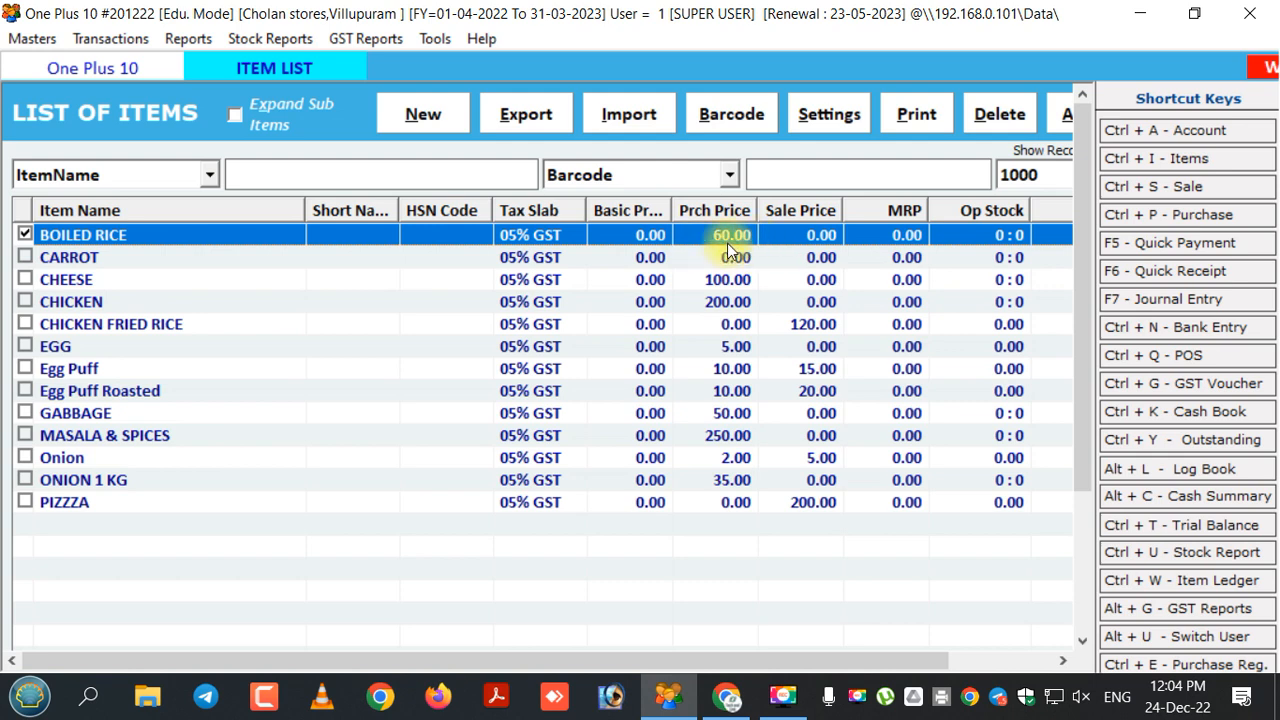
{"action": "left_click", "coordinate": [25, 303]}
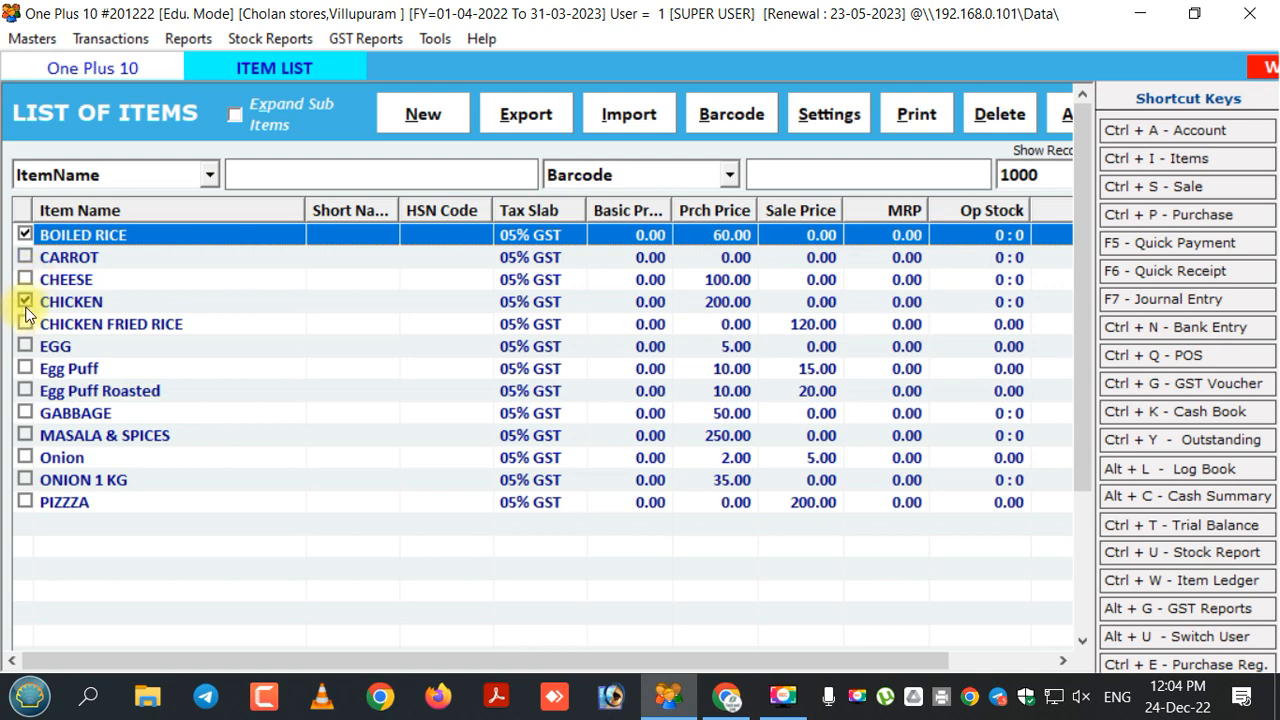
{"action": "left_click", "coordinate": [725, 310]}
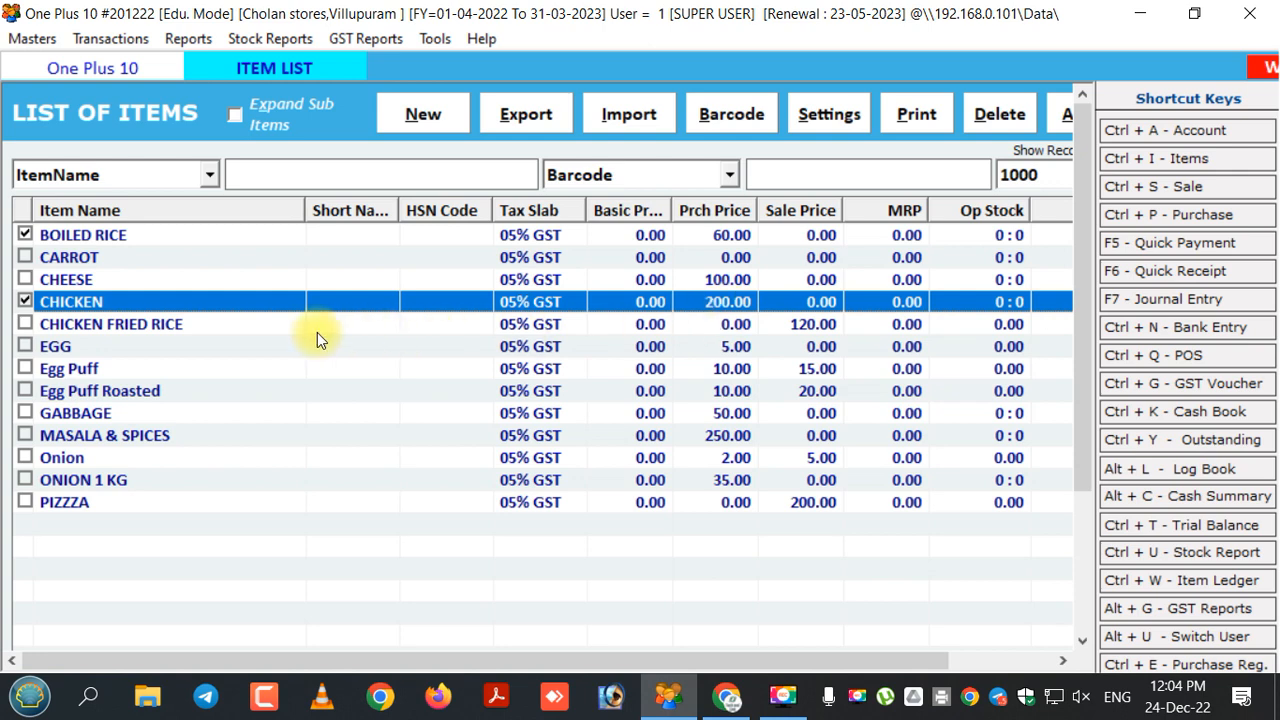
{"action": "left_click", "coordinate": [238, 328]}
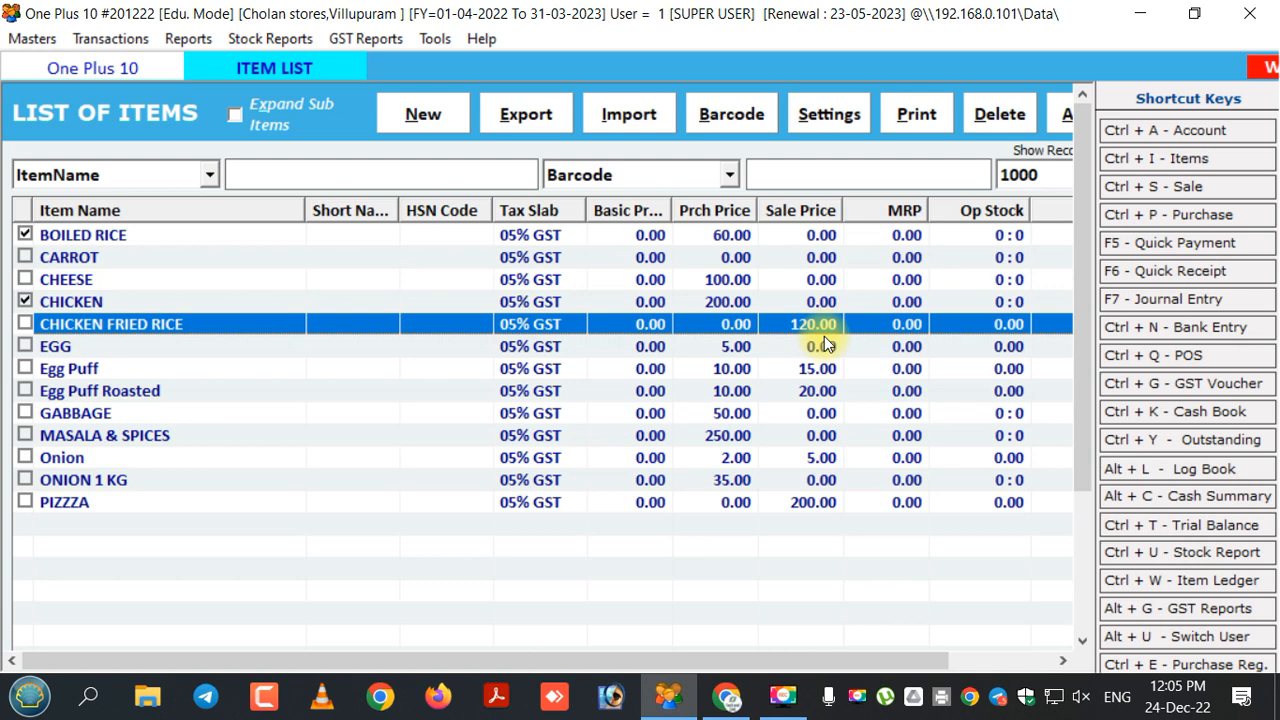
{"action": "left_click", "coordinate": [25, 324]}
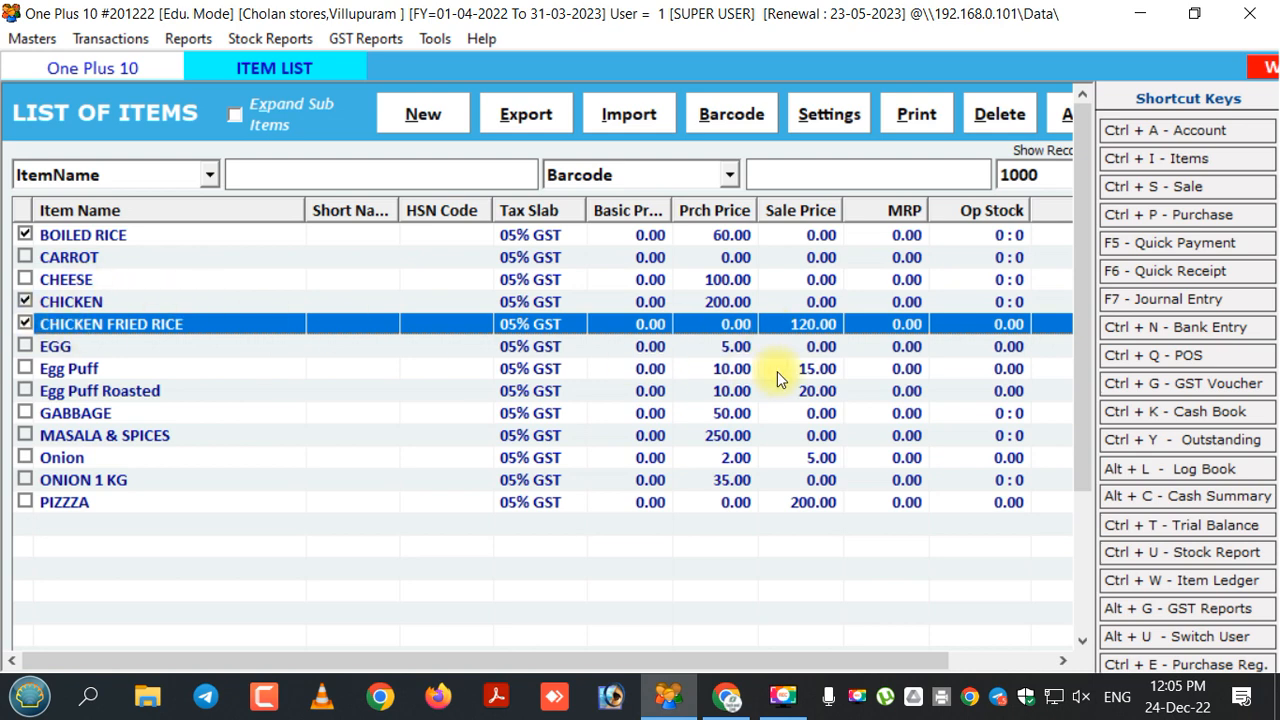
{"action": "left_click", "coordinate": [25, 346]}
Tick GABBAGE, MASALA & SPICES and ONION 1 KG, then close the Item List.
{"action": "left_click", "coordinate": [25, 414]}
{"action": "left_click", "coordinate": [731, 416]}
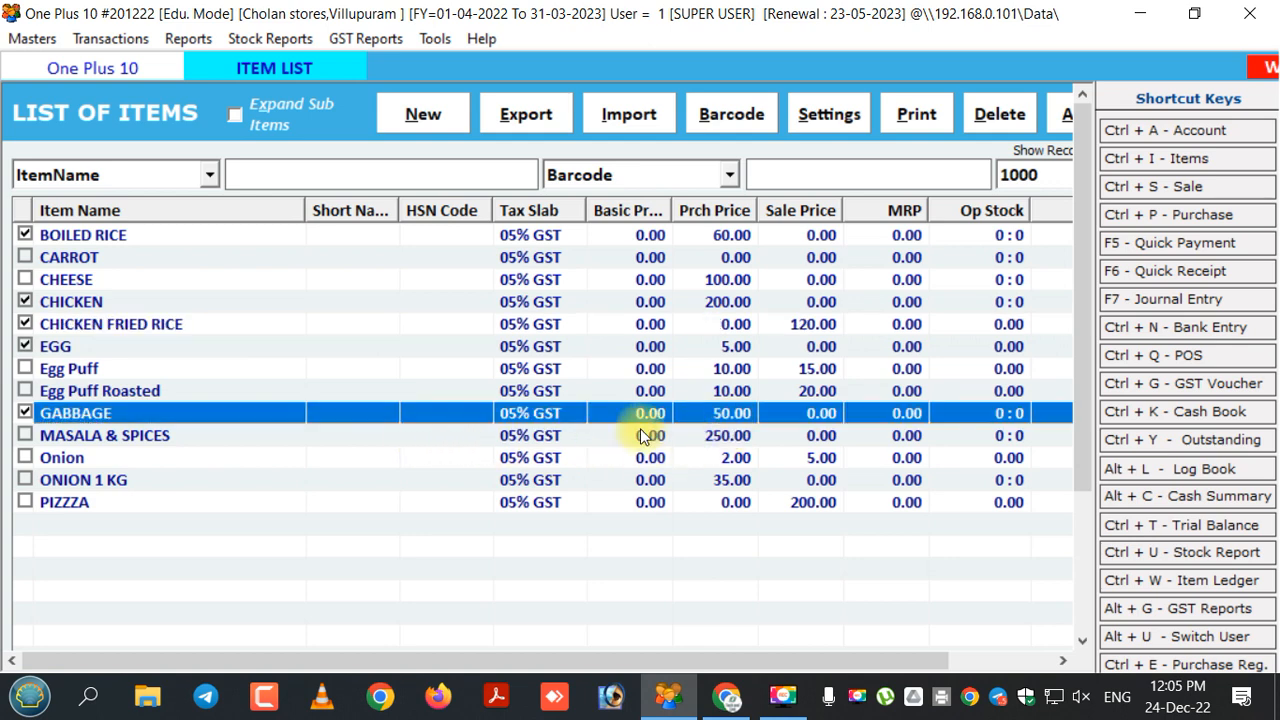
{"action": "left_click", "coordinate": [26, 437]}
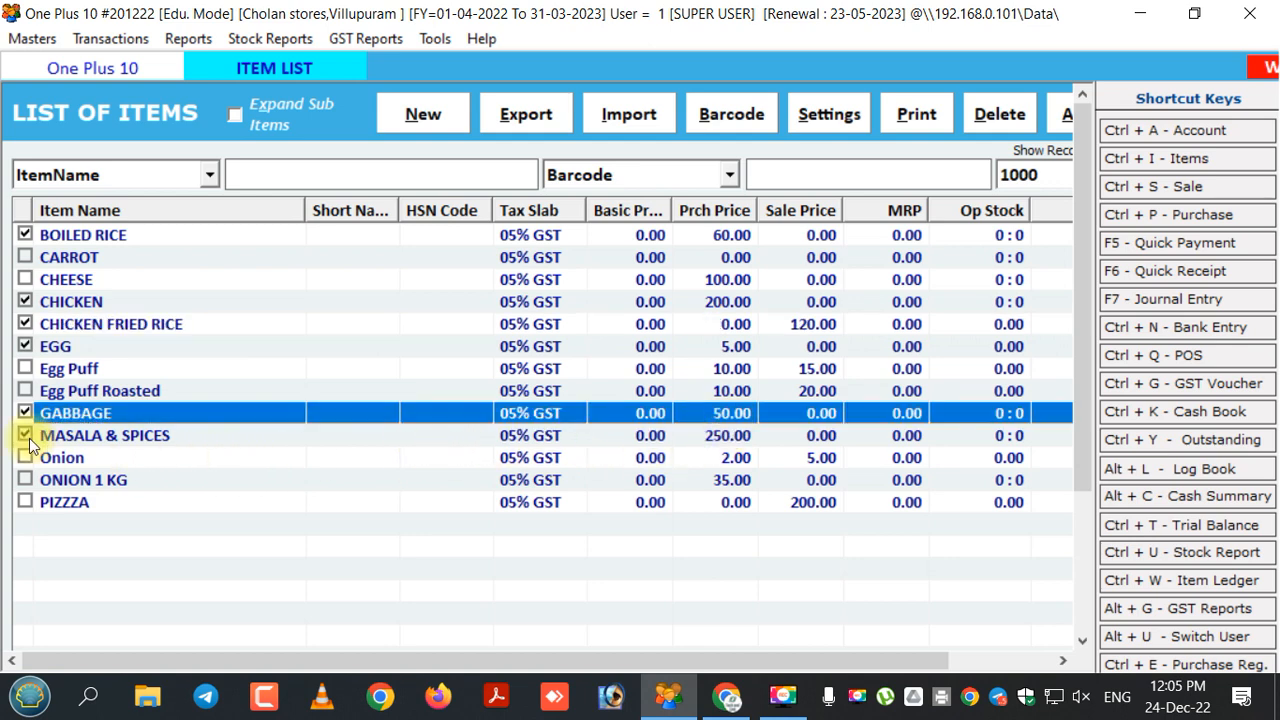
{"action": "left_click", "coordinate": [266, 436]}
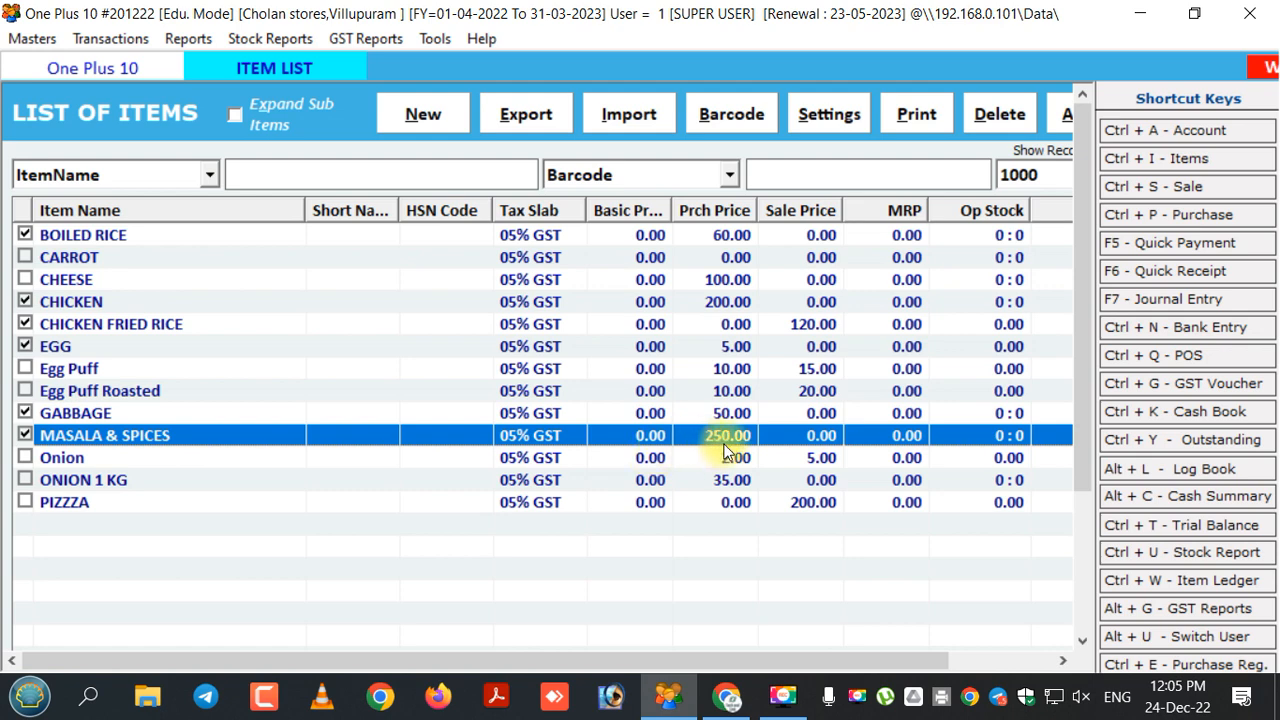
{"action": "left_click", "coordinate": [103, 484]}
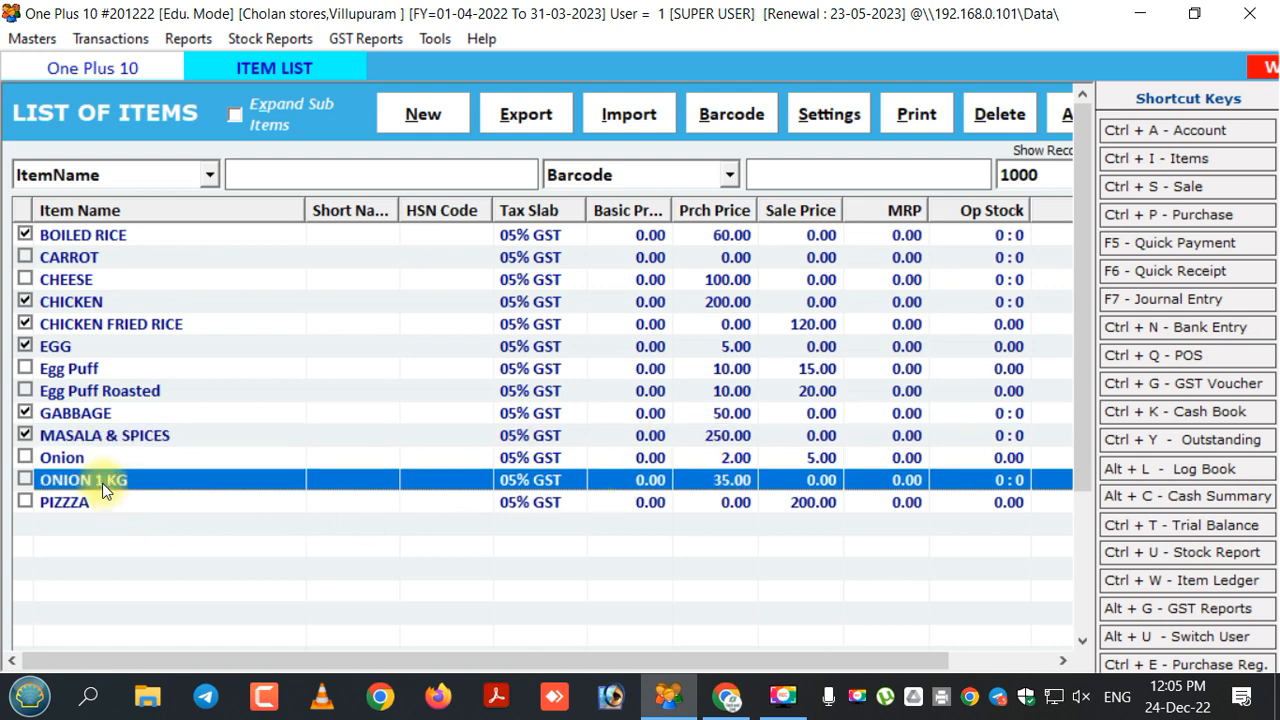
{"action": "left_click", "coordinate": [25, 481]}
{"action": "key", "text": "Escape"}
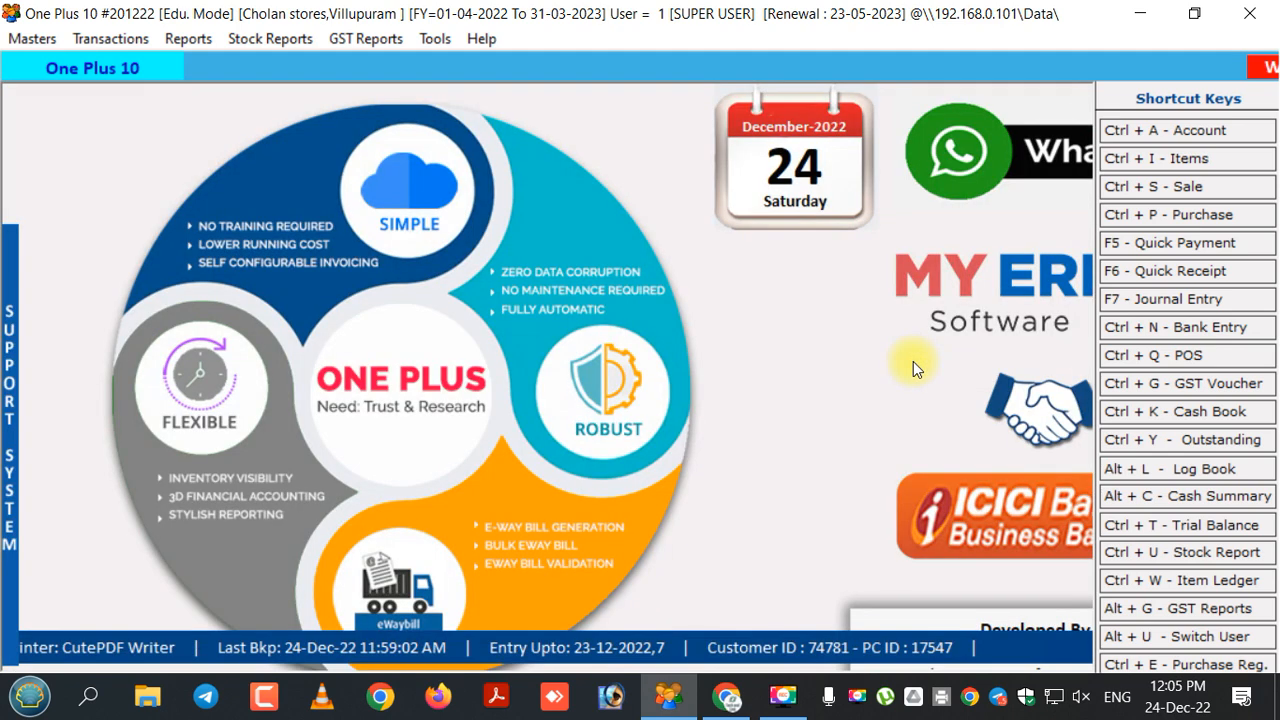
Bring up a blank Create New Process form from the Masters List of Processes.
{"action": "left_click", "coordinate": [30, 38]}
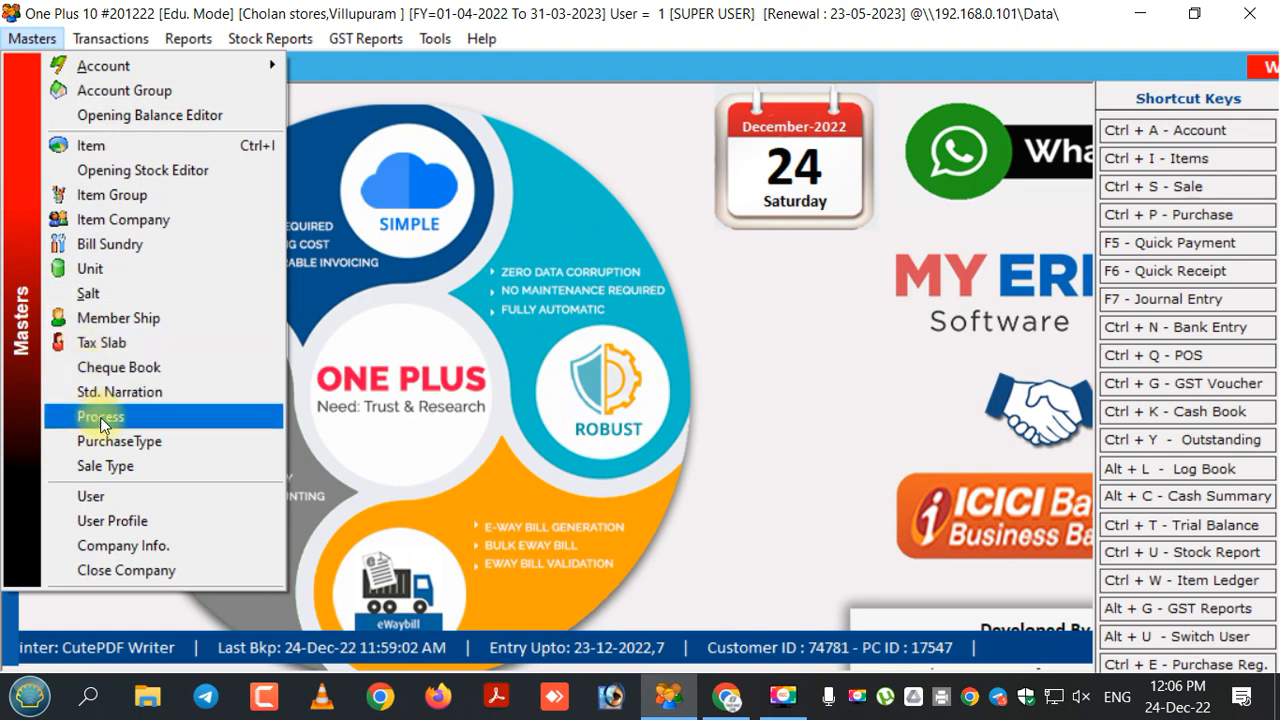
{"action": "left_click", "coordinate": [193, 423]}
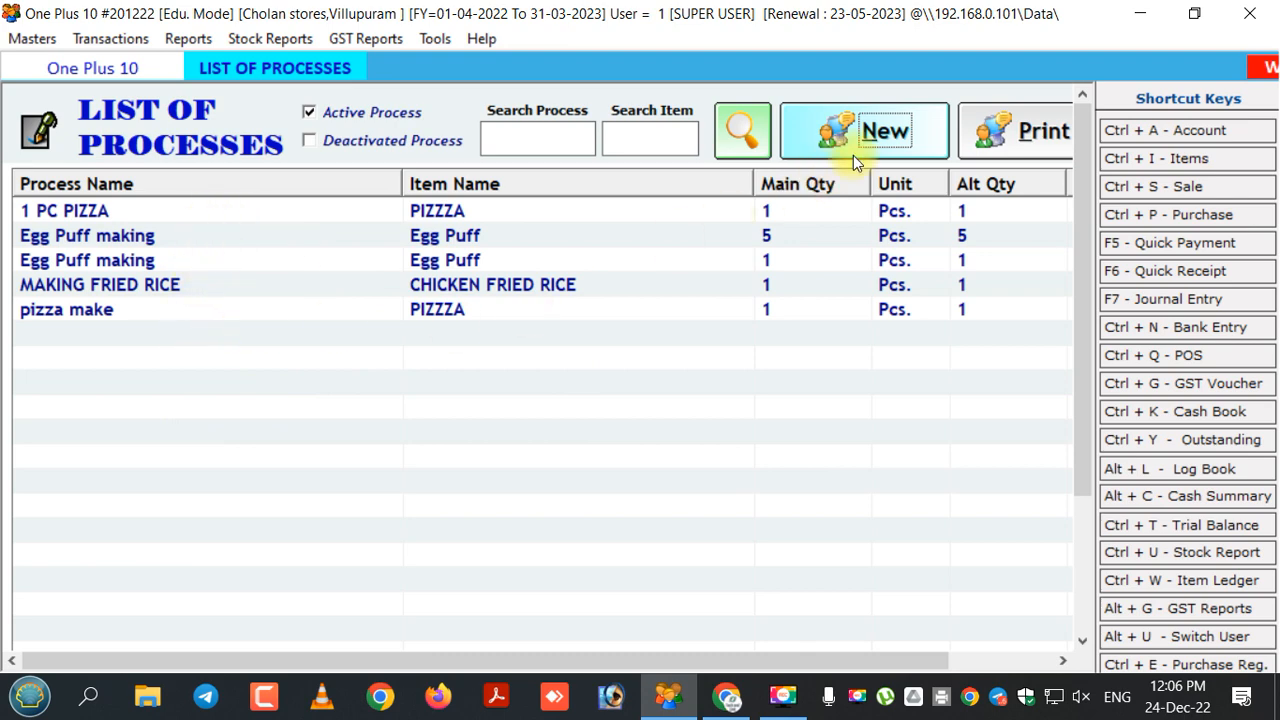
{"action": "left_click", "coordinate": [879, 134]}
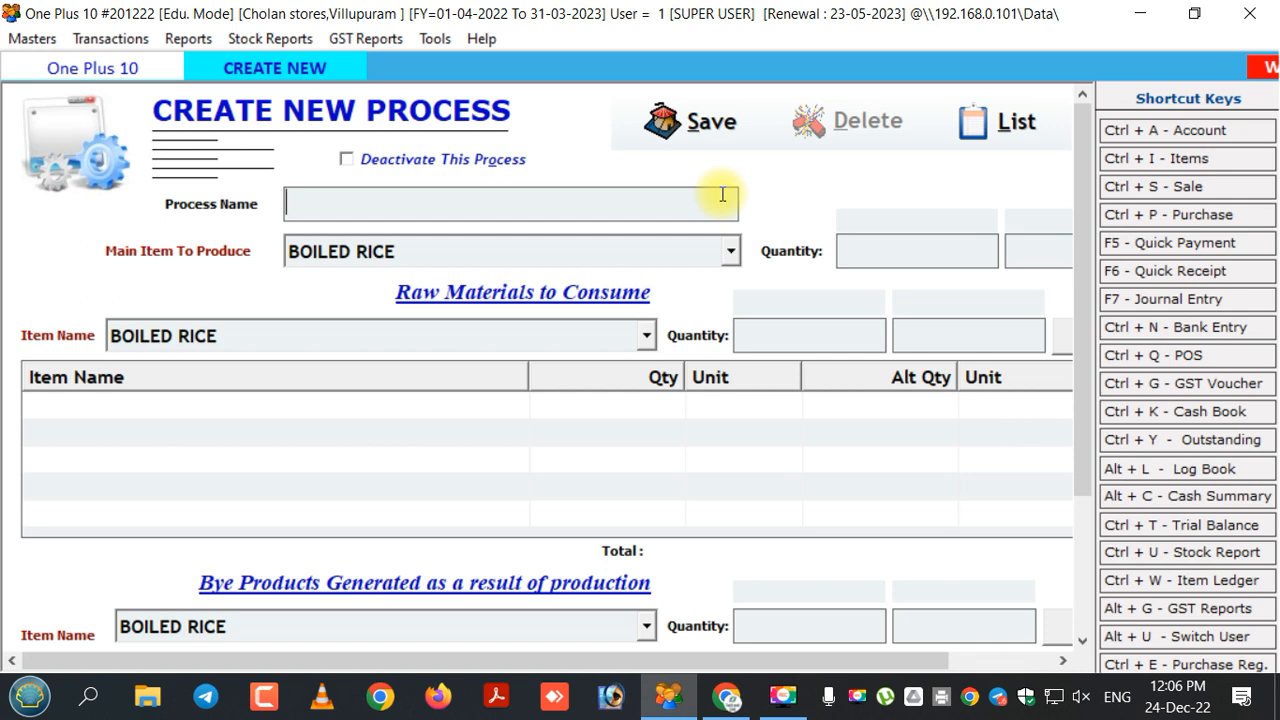
Name the new process 'chicken fried rice making'.
{"action": "type", "text": "chicken"}
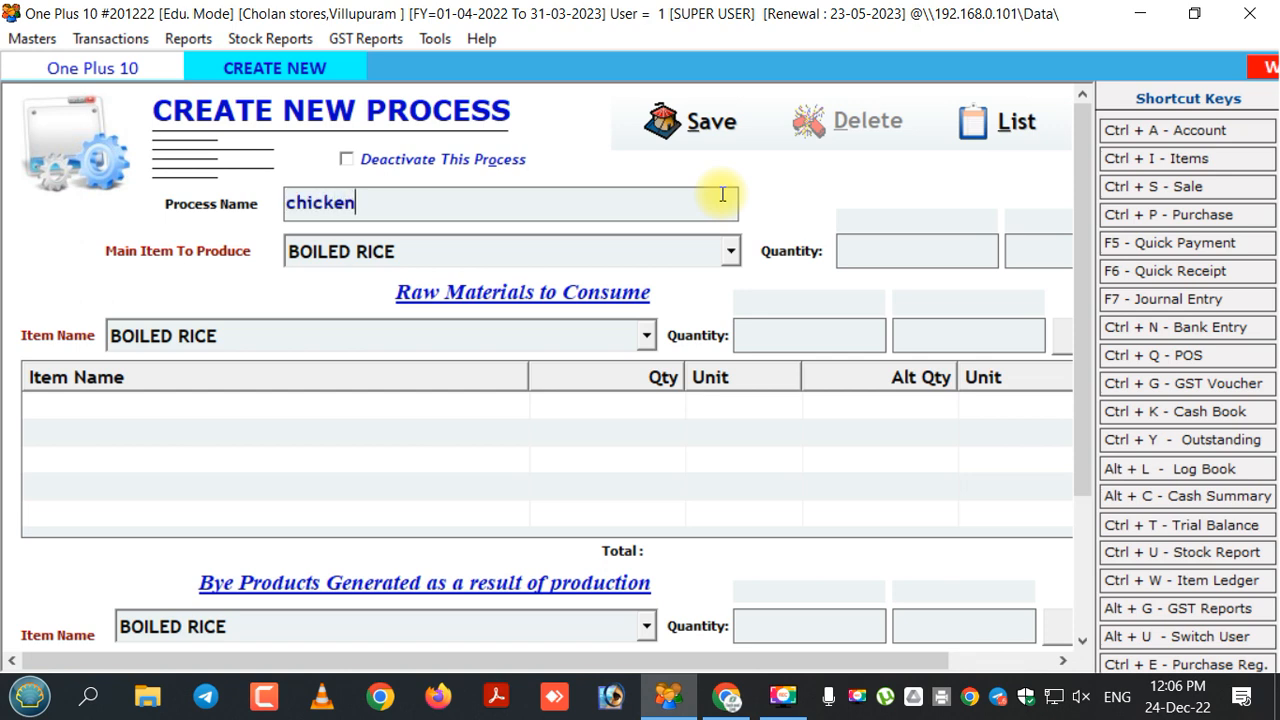
{"action": "type", "text": " friedrice"}
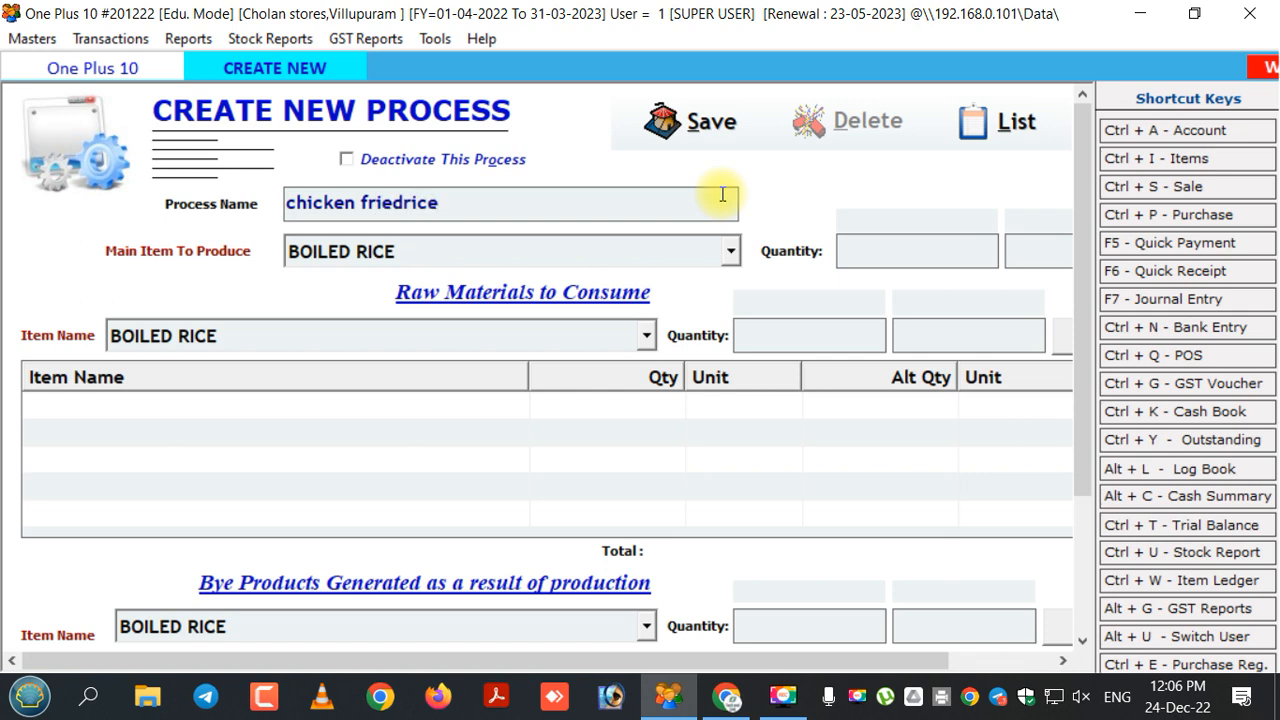
{"action": "left_click", "coordinate": [403, 203]}
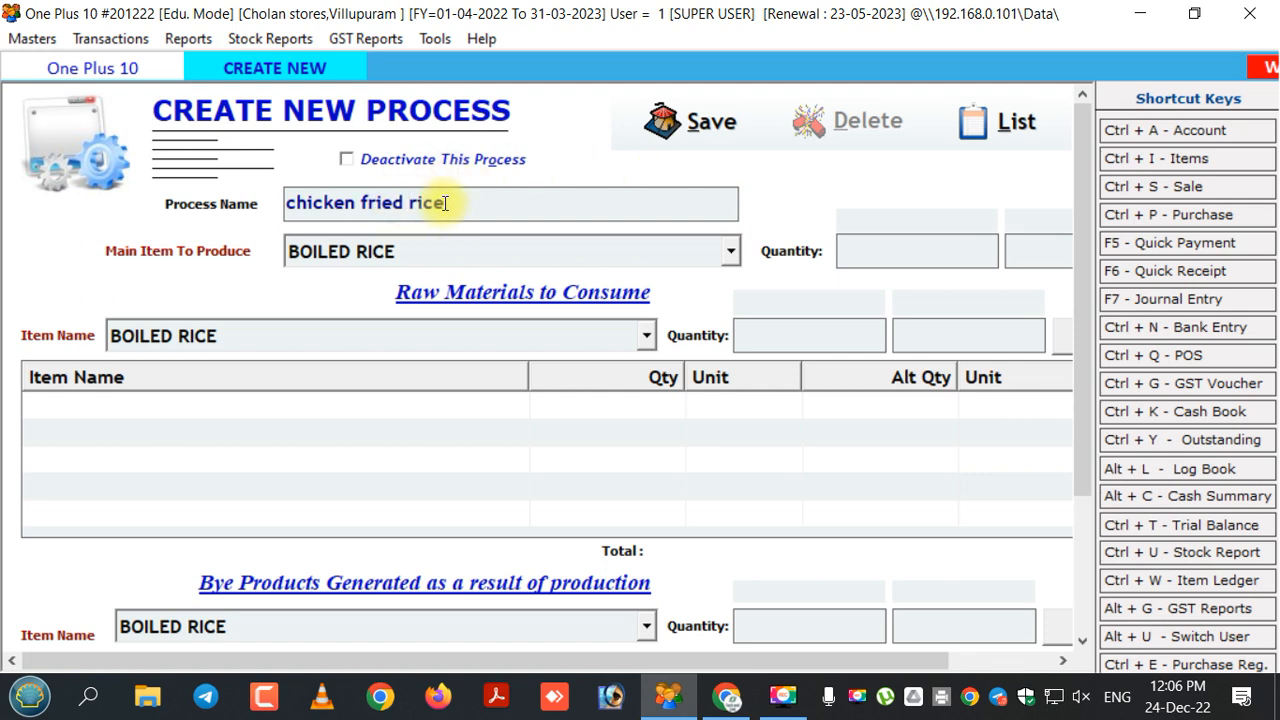
{"action": "left_click", "coordinate": [445, 203]}
{"action": "type", "text": "ma"}
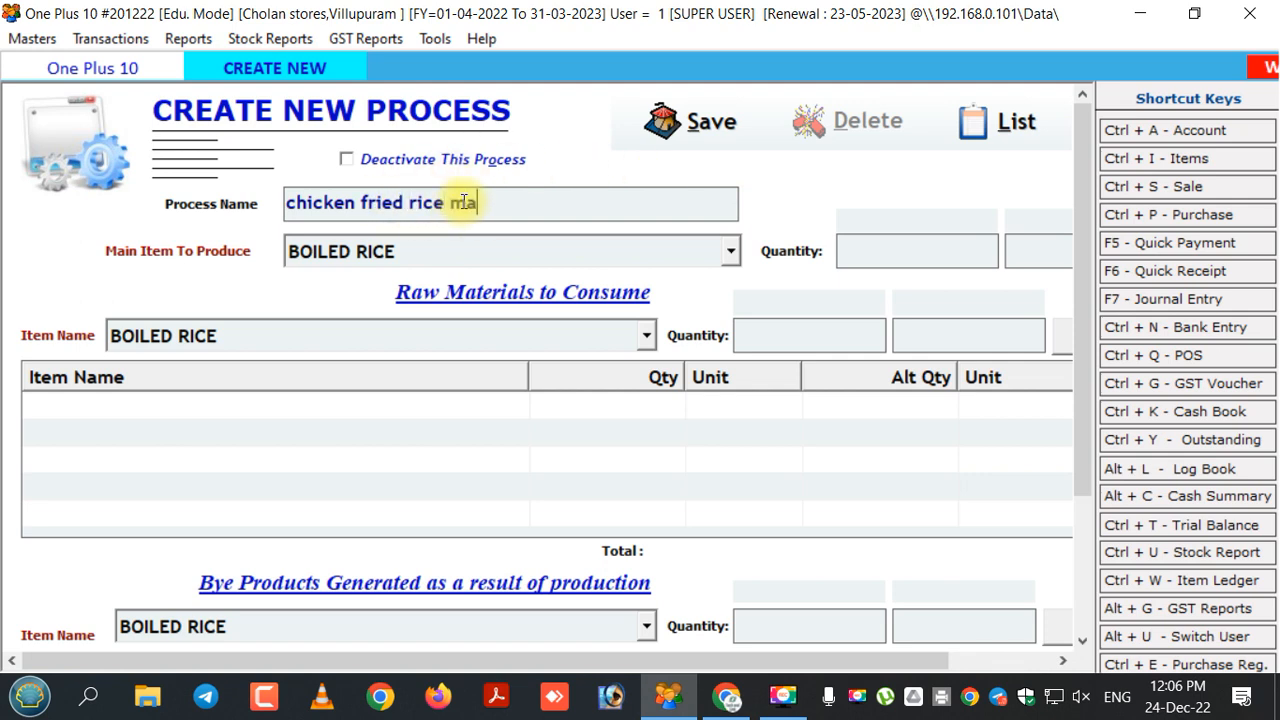
{"action": "type", "text": "king"}
Set CHICKEN FRIED RICE as the main item to produce, with quantity 1.
{"action": "key", "text": "Return"}
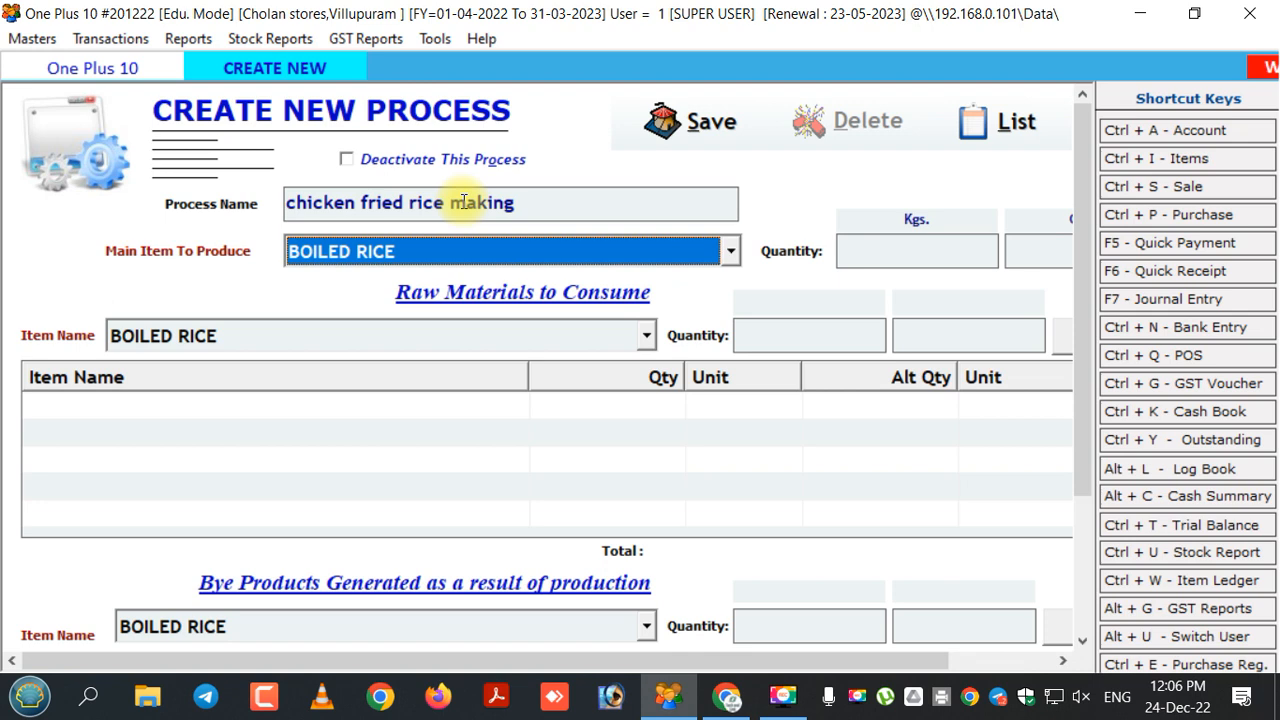
{"action": "key", "text": "Down"}
{"action": "key", "text": "Down"}
{"action": "key", "text": "Down"}
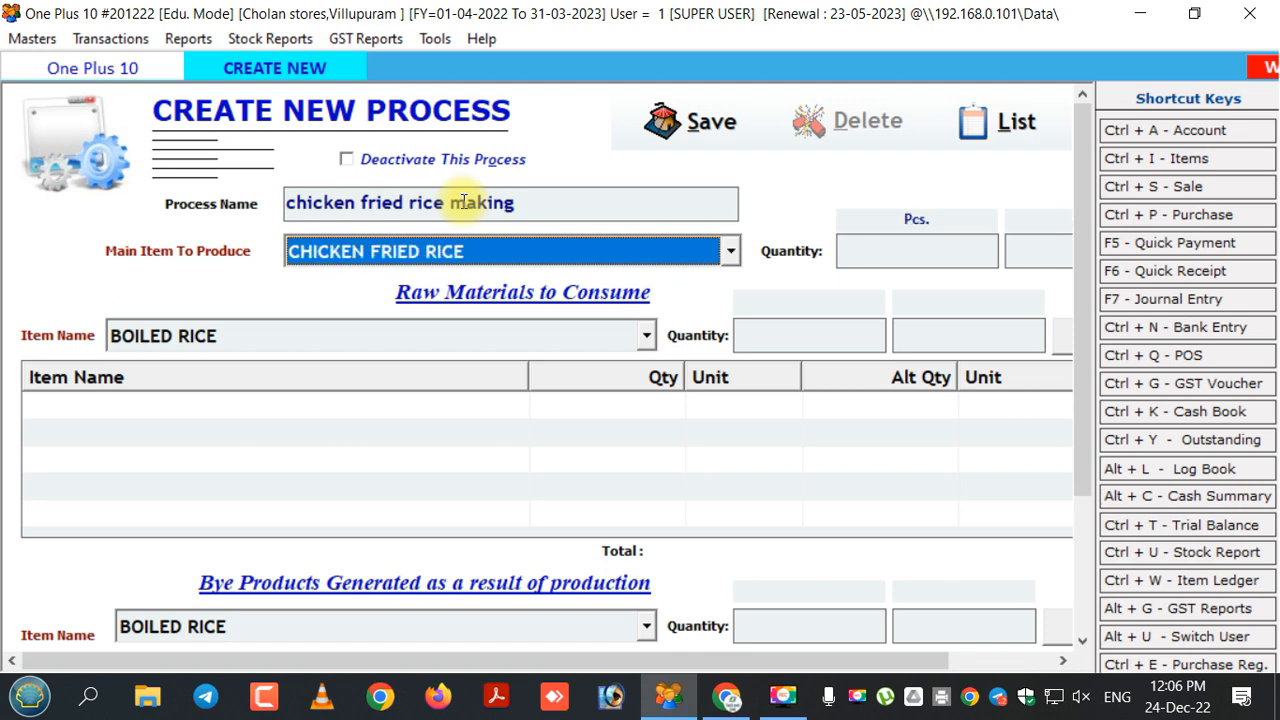
{"action": "key", "text": "Return"}
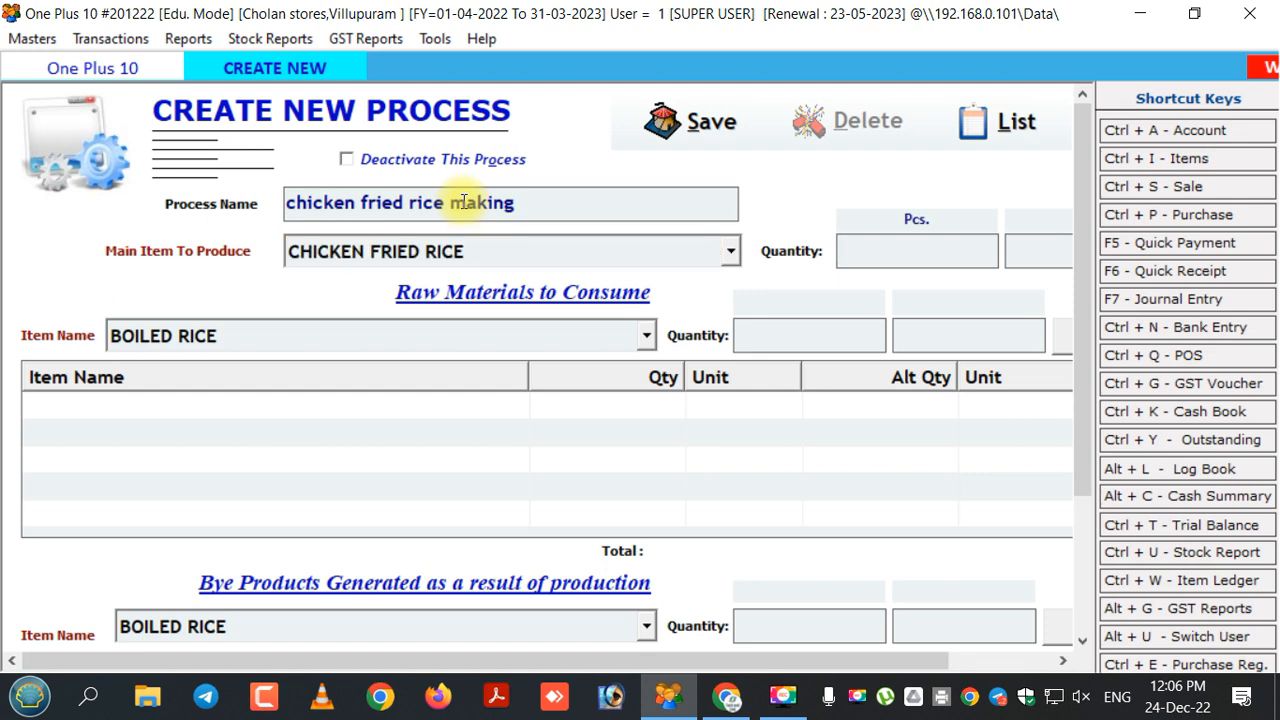
{"action": "type", "text": "1"}
{"action": "key", "text": "Tab"}
{"action": "key", "text": "Tab"}
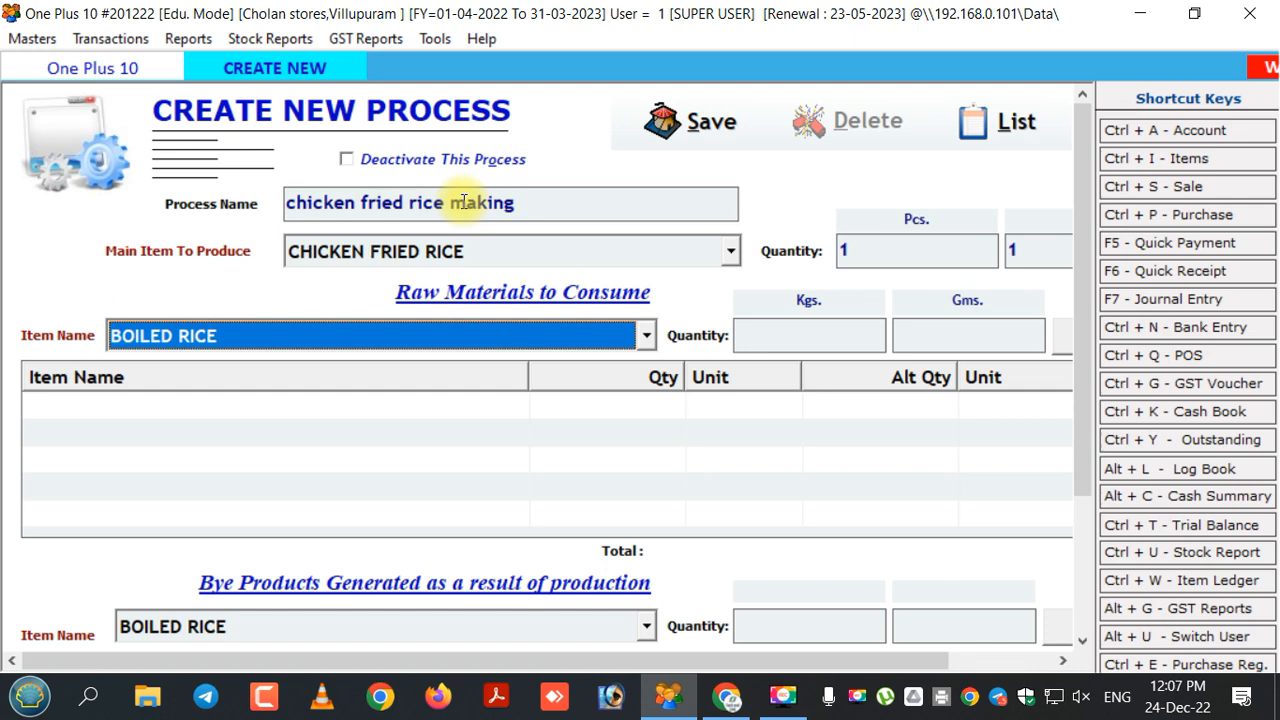
Add BOILED RICE at 0.2 Kg as the first raw material.
{"action": "key", "text": "Tab"}
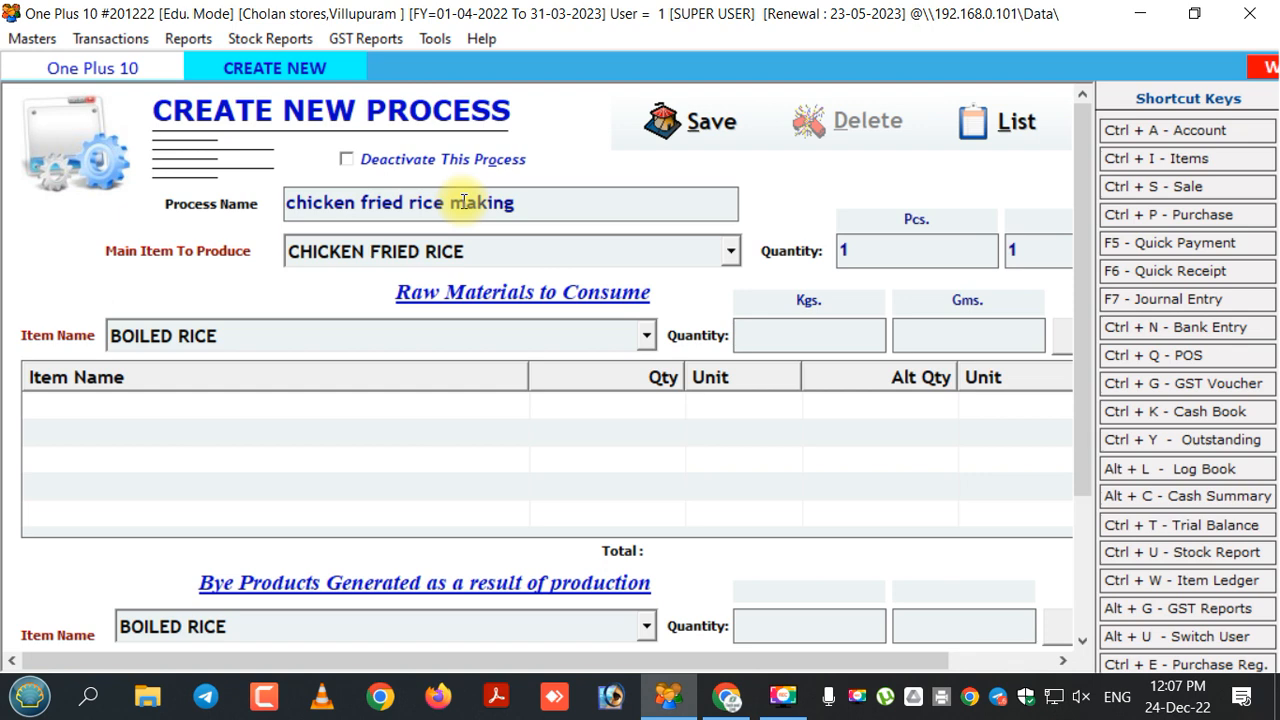
{"action": "type", "text": "0"}
{"action": "type", "text": "."}
{"action": "type", "text": "02"}
{"action": "type", "text": "0"}
{"action": "key", "text": "BackSpace"}
{"action": "key", "text": "BackSpace"}
{"action": "key", "text": "BackSpace"}
{"action": "type", "text": "20"}
{"action": "key", "text": "Return"}
{"action": "key", "text": "Return"}
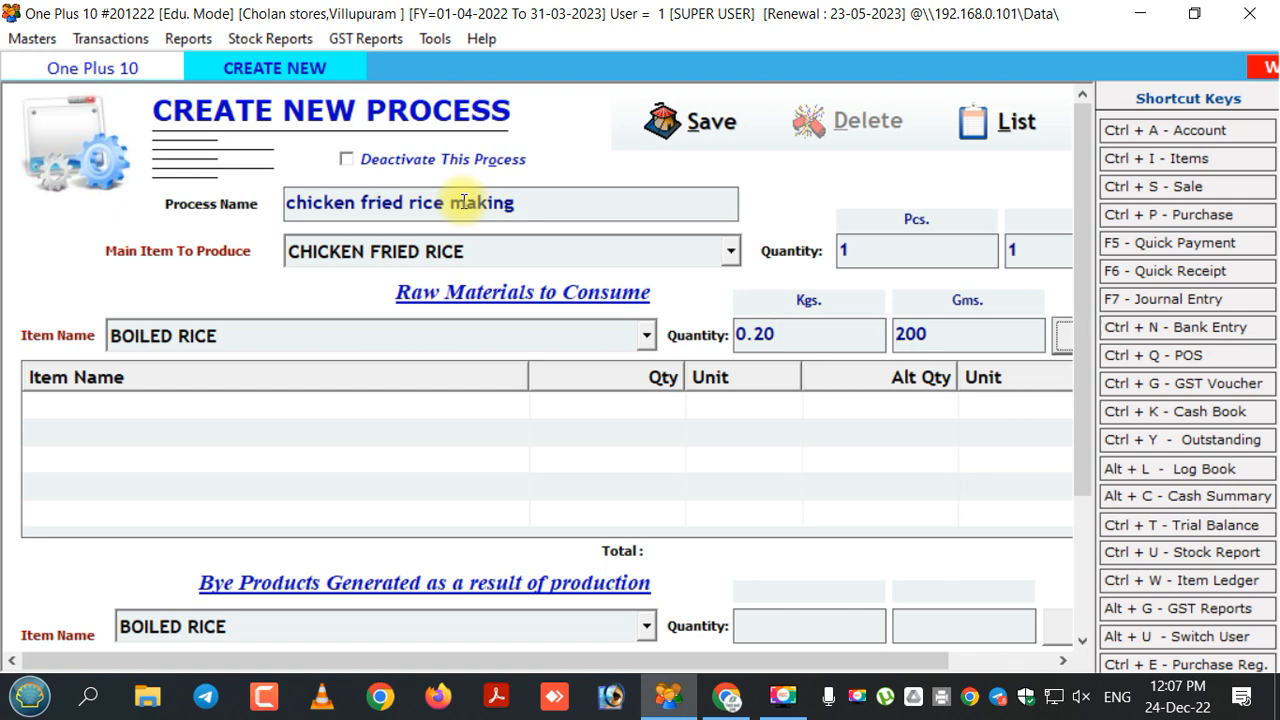
{"action": "key", "text": "Return"}
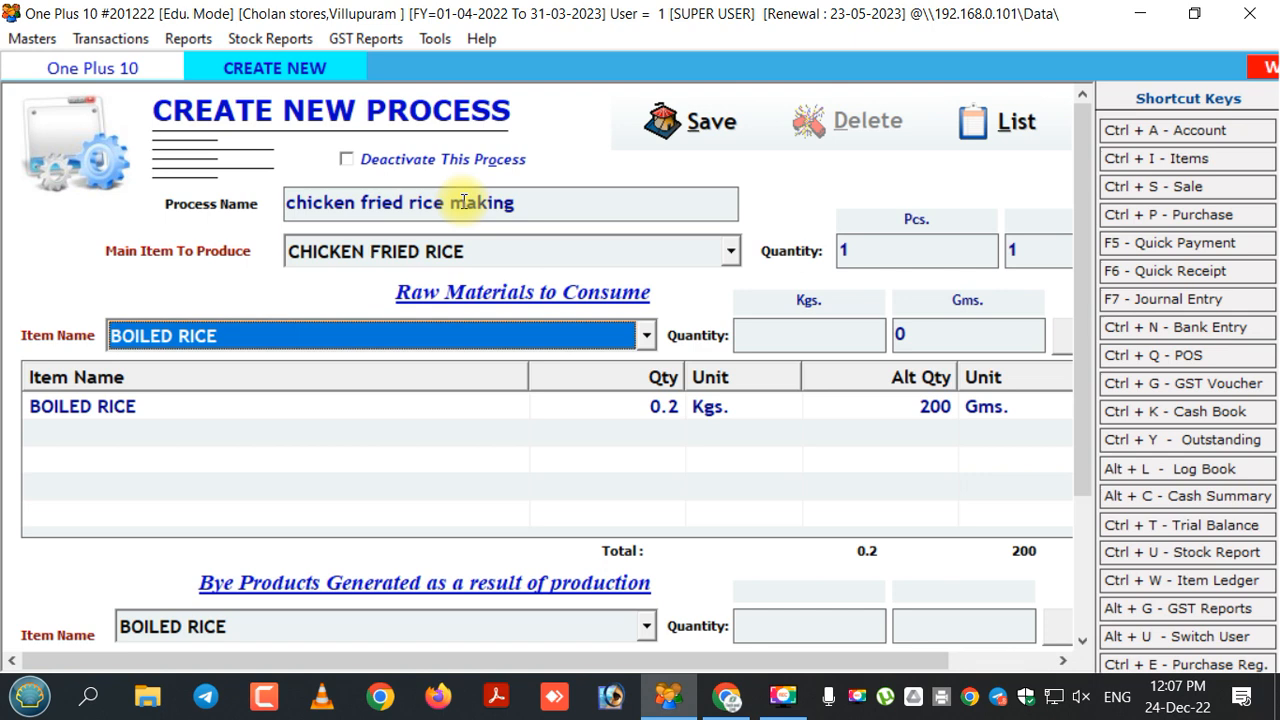
Add CARROT at 0.02 Kg to the raw materials.
{"action": "key", "text": "Down"}
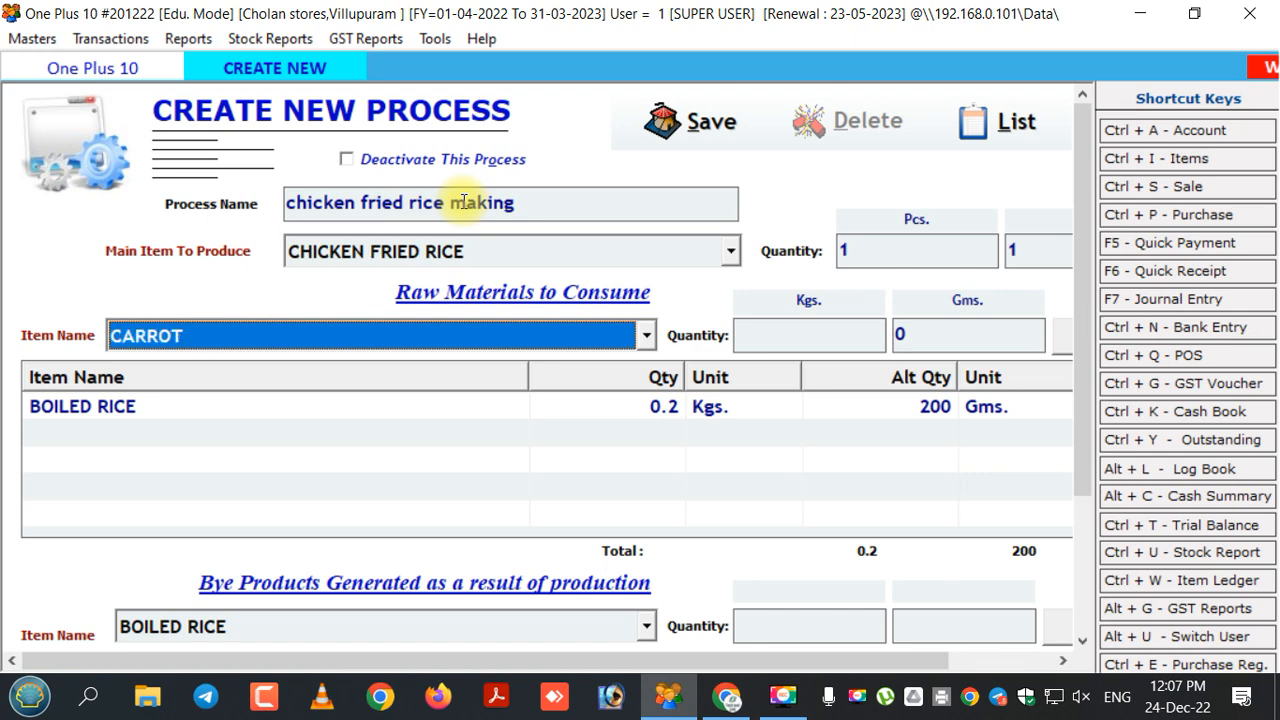
{"action": "key", "text": "Return"}
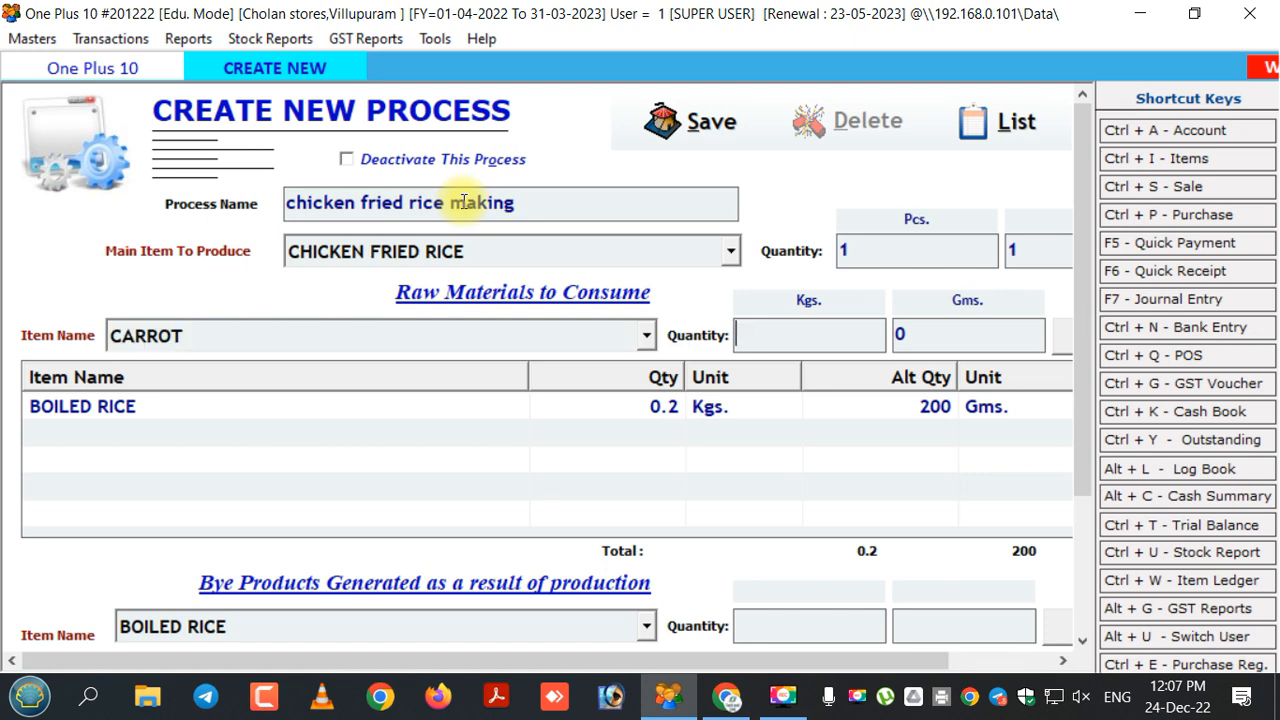
{"action": "type", "text": ".02"}
{"action": "key", "text": "Tab"}
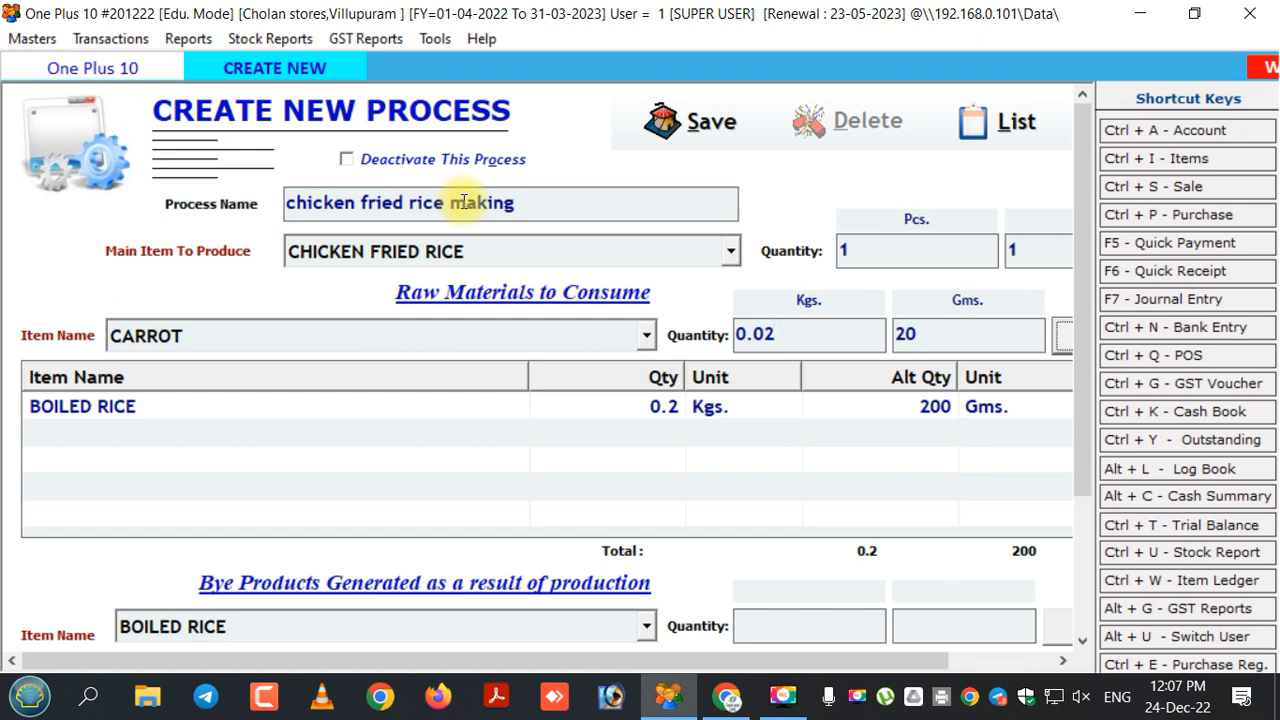
{"action": "key", "text": "Return"}
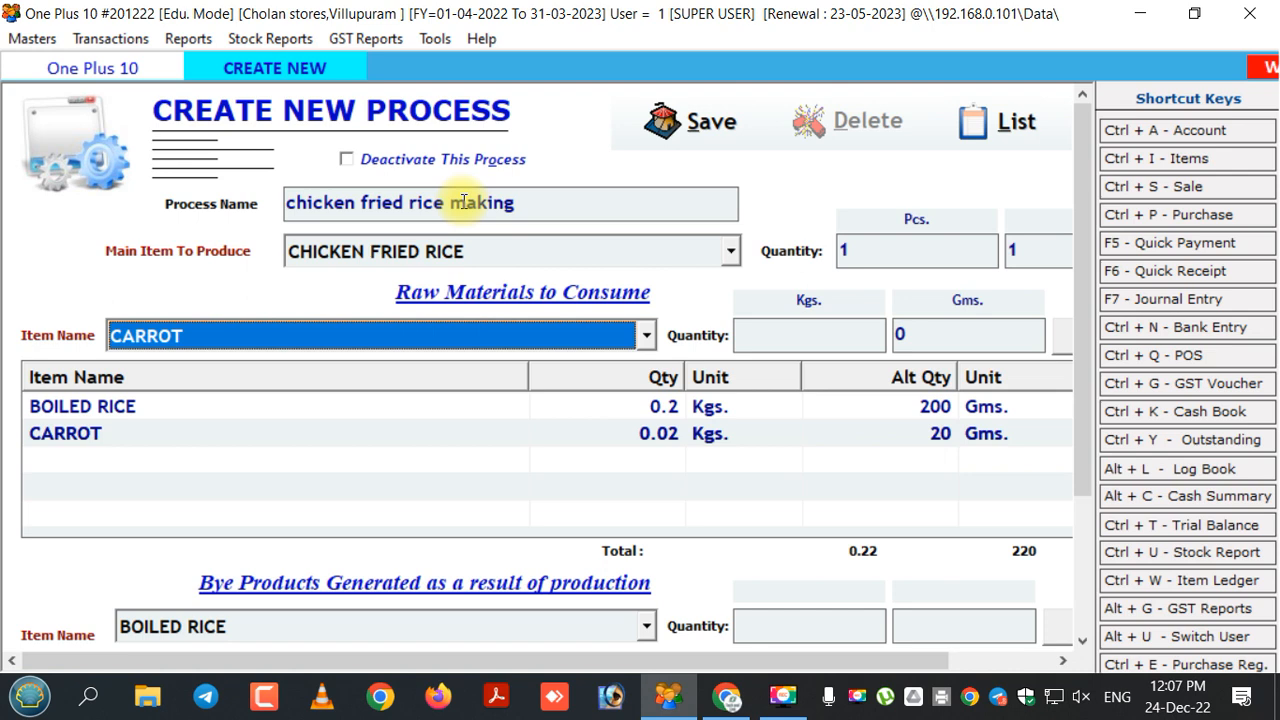
Add CHICKEN at 0.03 Kg to the raw materials.
{"action": "key", "text": "Down"}
{"action": "key", "text": "Down"}
{"action": "key", "text": "Tab"}
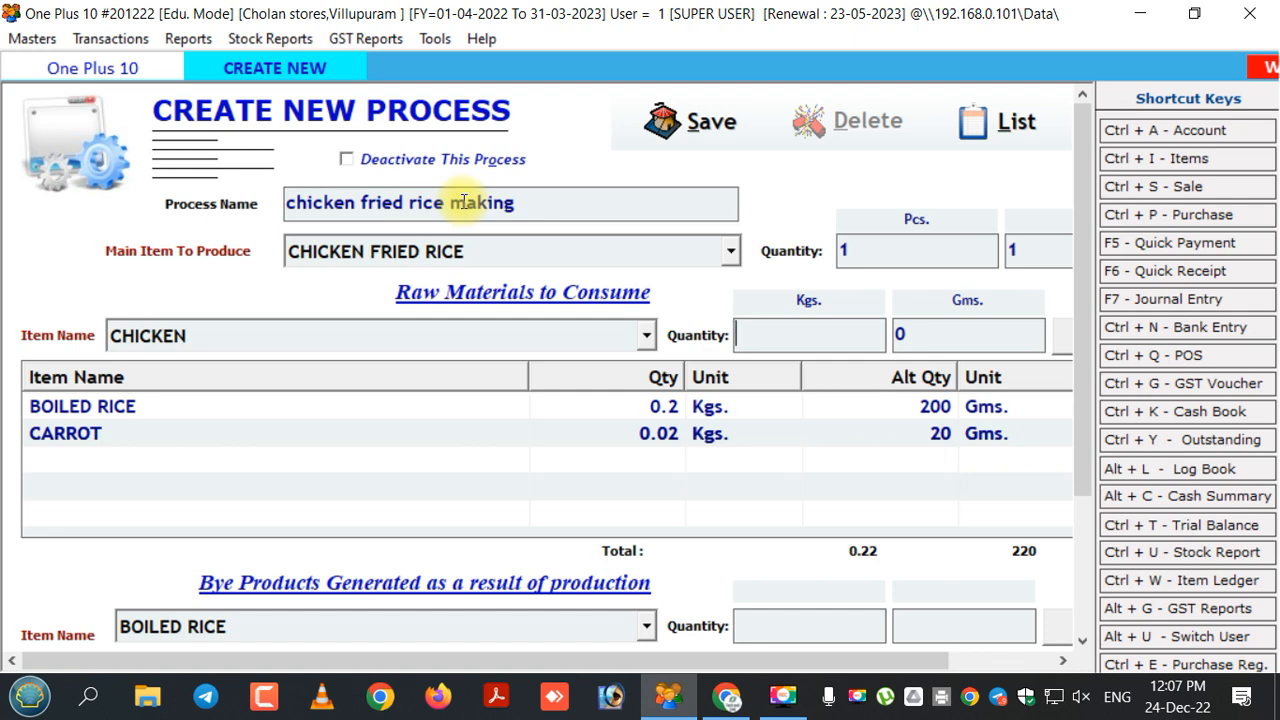
{"action": "type", "text": "0.30"}
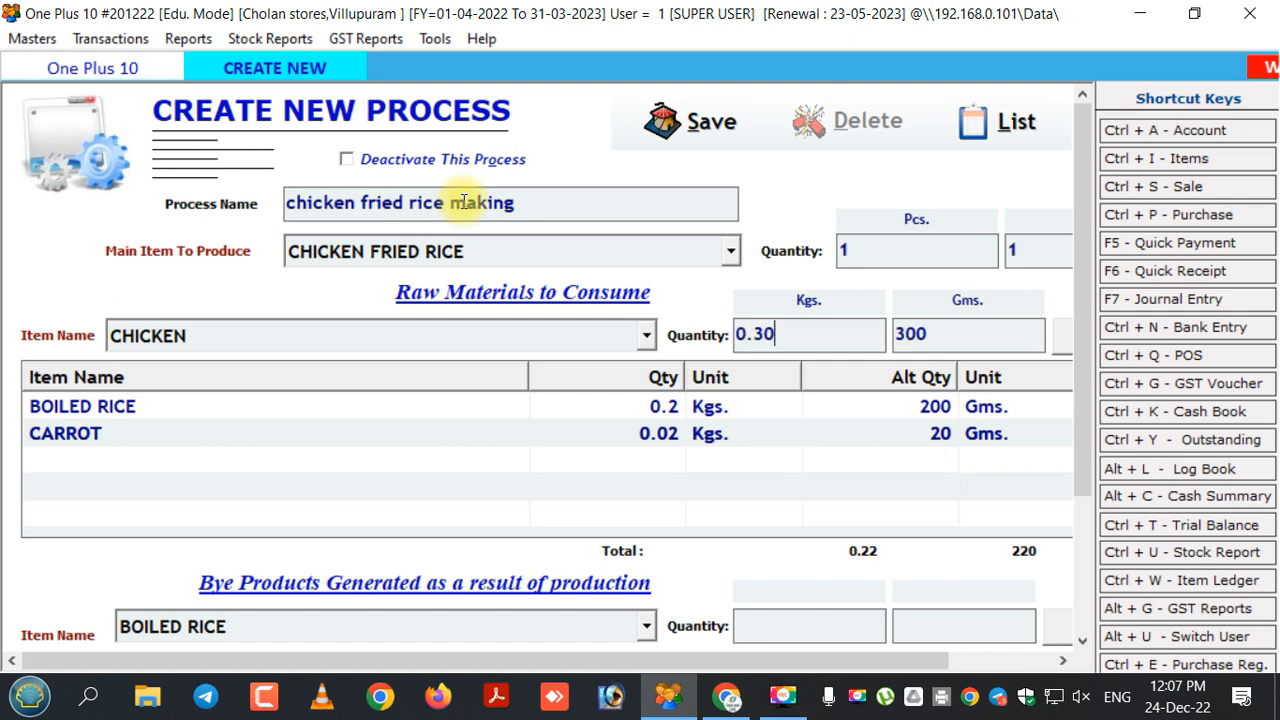
{"action": "key", "text": "BackSpace"}
{"action": "key", "text": "BackSpace"}
{"action": "type", "text": "03"}
{"action": "key", "text": "Return"}
{"action": "key", "text": "Return"}
{"action": "key", "text": "Down"}
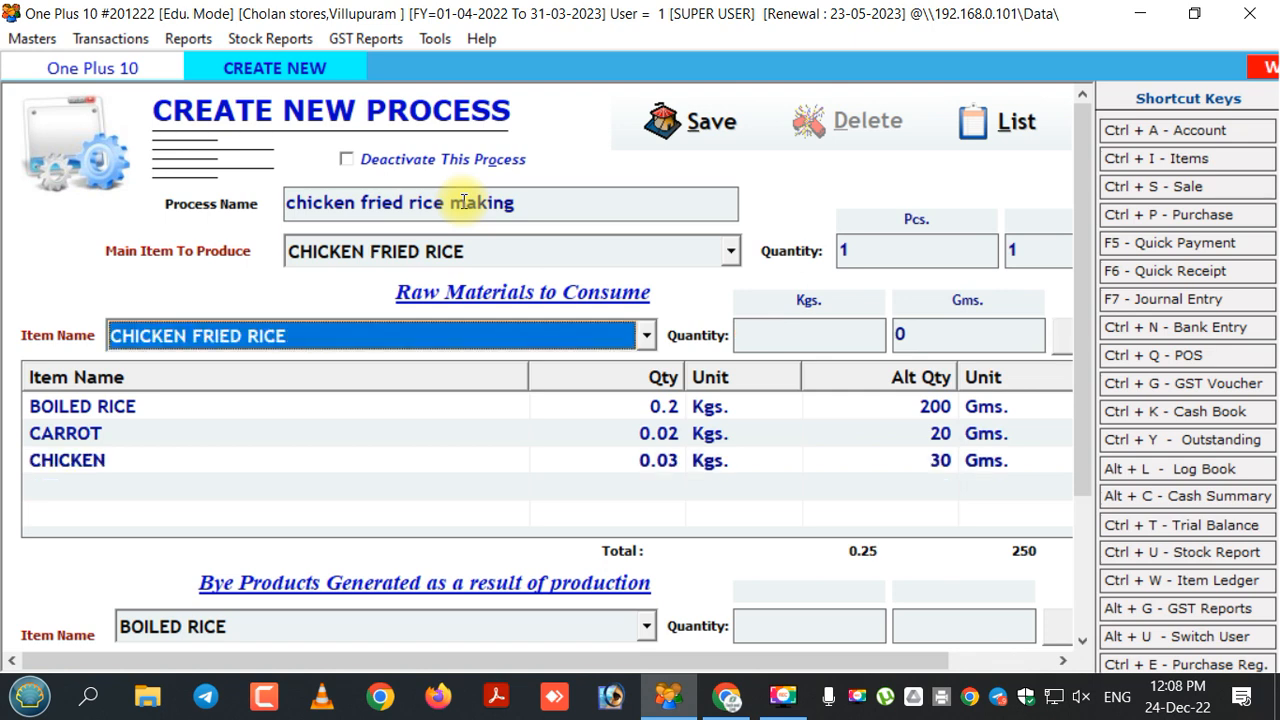
Add 2 pieces of EGG to the raw materials.
{"action": "key", "text": "Down"}
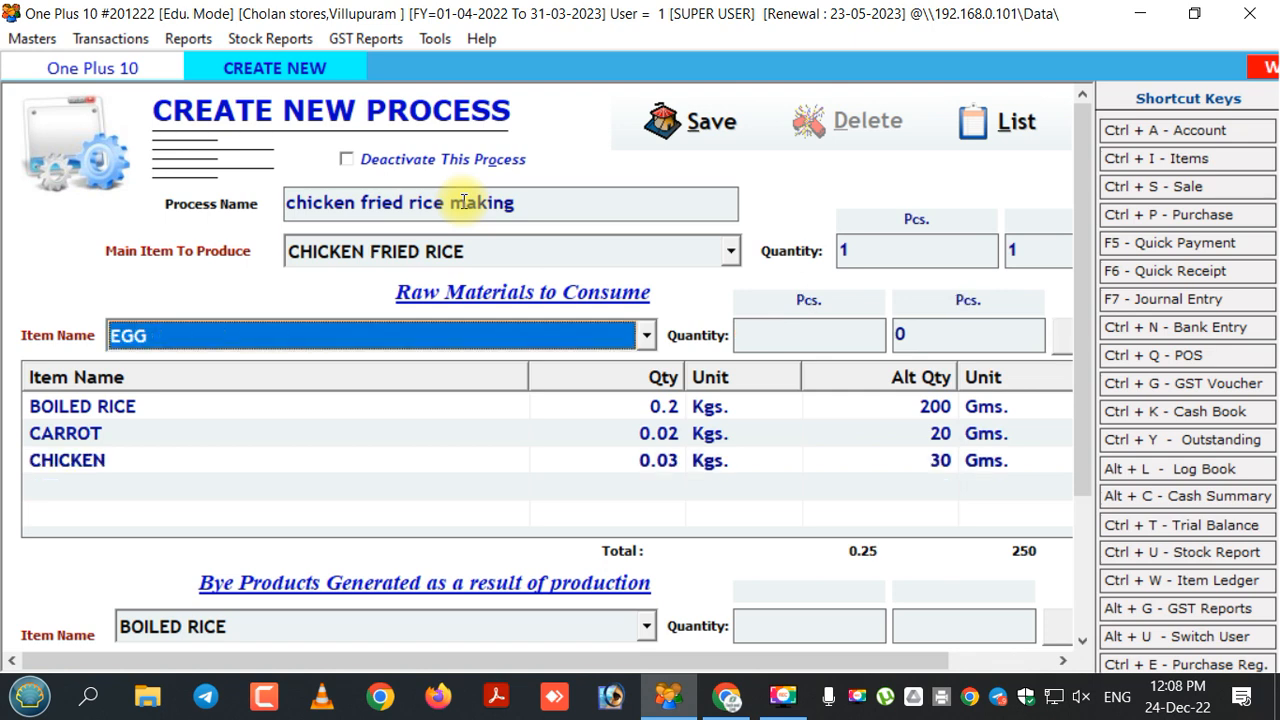
{"action": "key", "text": "Return"}
{"action": "type", "text": "2"}
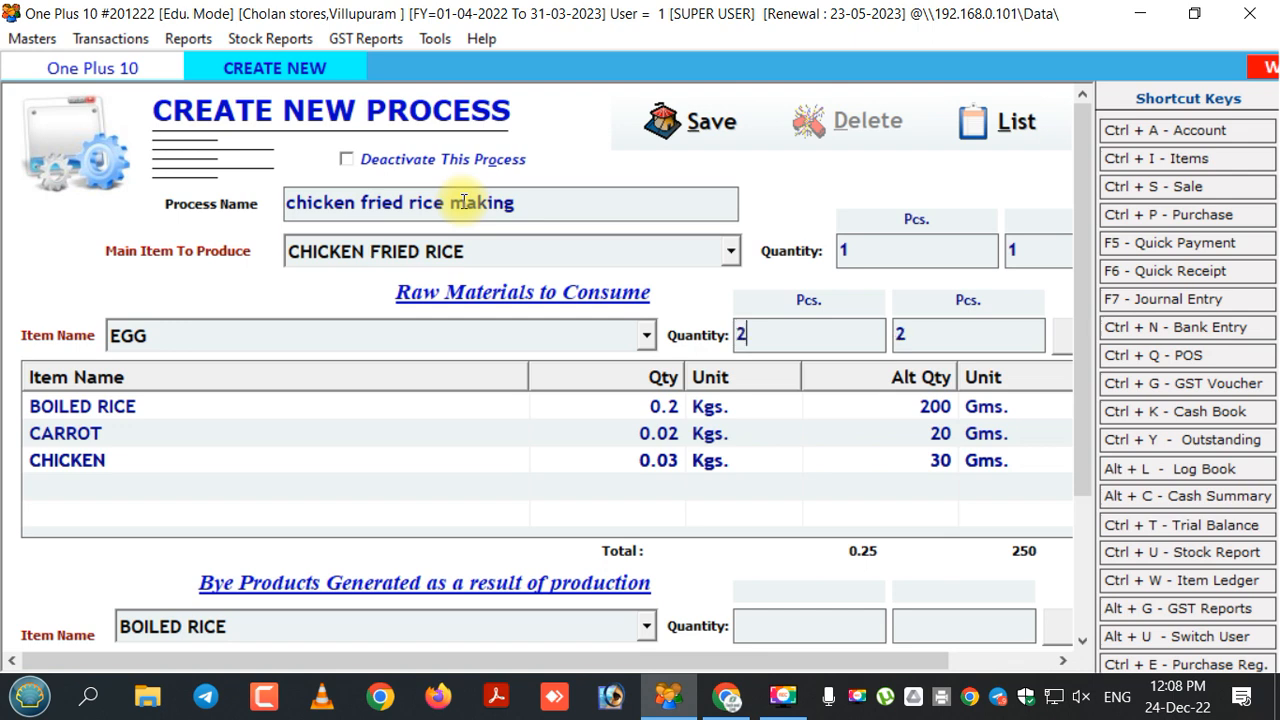
{"action": "key", "text": "Return"}
{"action": "key", "text": "Return"}
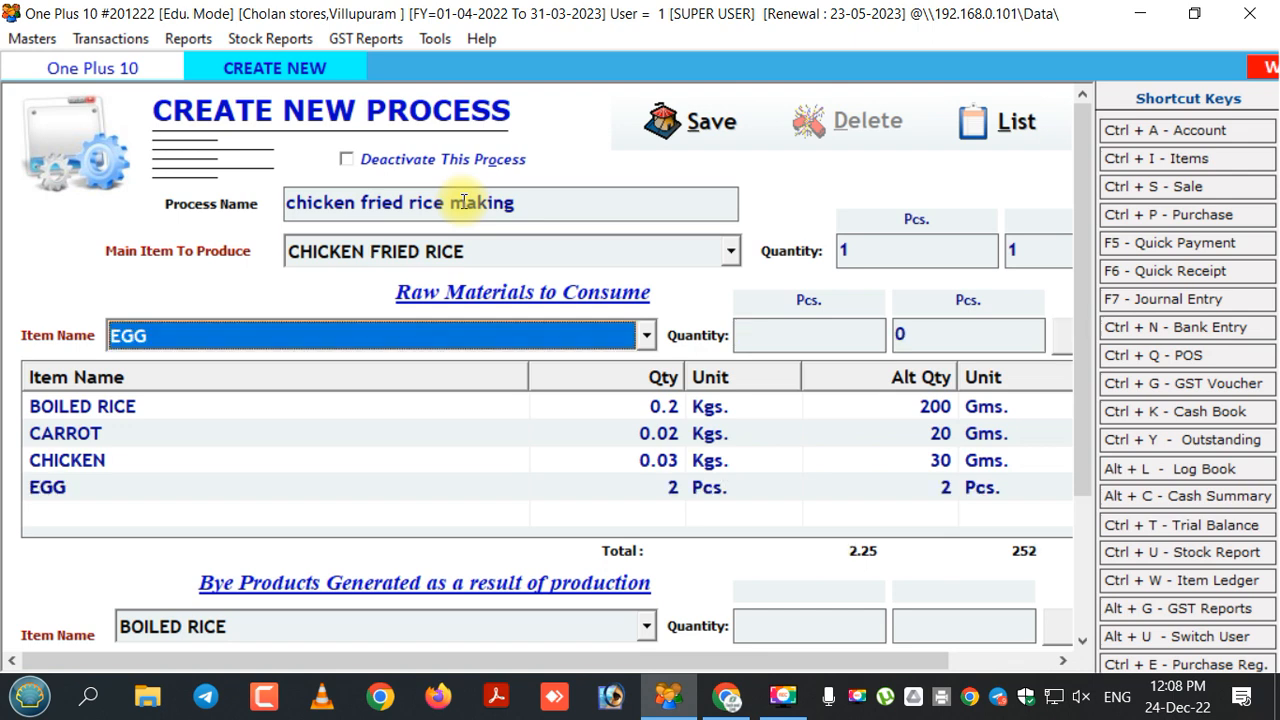
Add ONION 1 KG at 0.02 Kg to the raw materials.
{"action": "key", "text": "Down"}
{"action": "key", "text": "Down"}
{"action": "key", "text": "Down"}
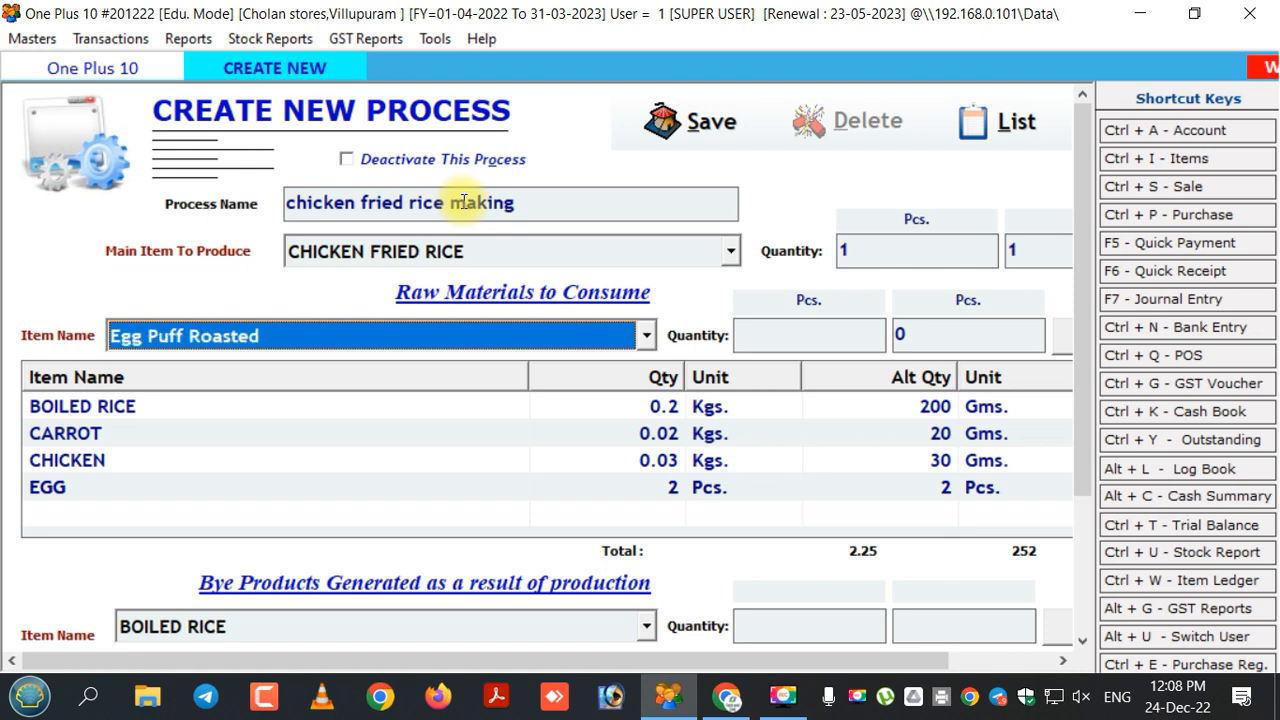
{"action": "key", "text": "Down"}
{"action": "key", "text": "Down"}
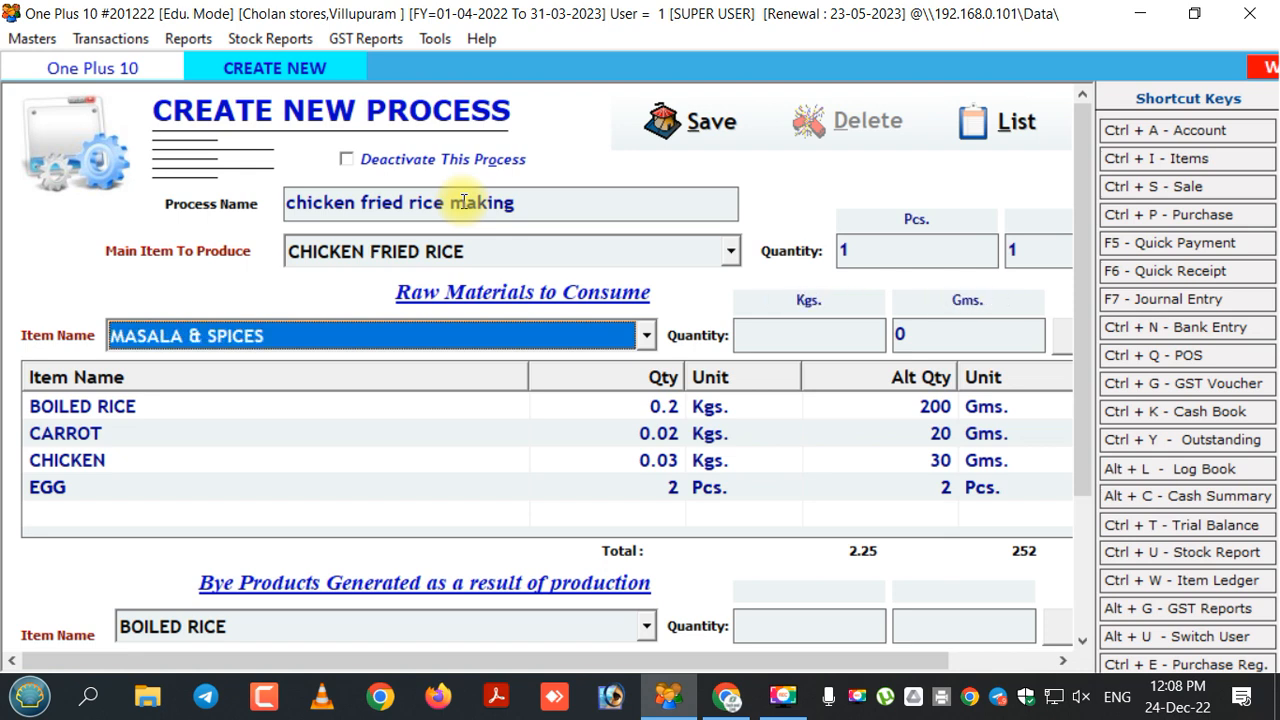
{"action": "key", "text": "Down"}
{"action": "key", "text": "Down"}
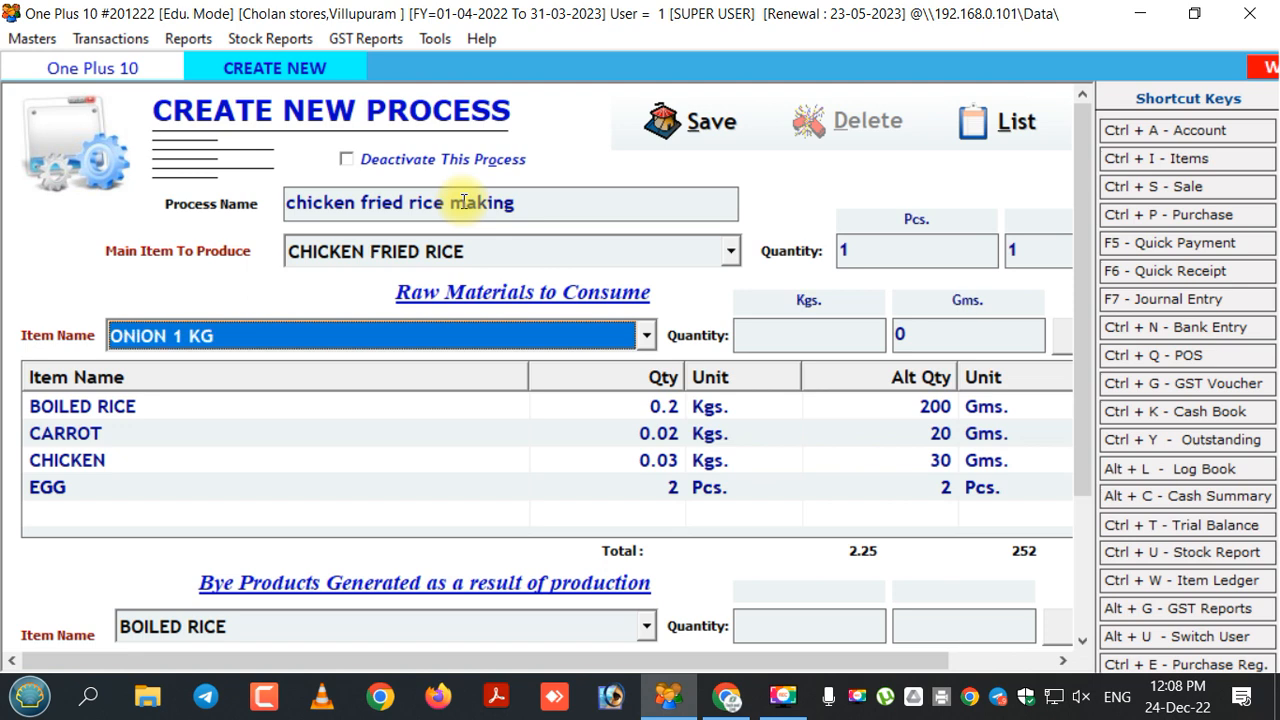
{"action": "key", "text": "Return"}
{"action": "type", "text": "0.0"}
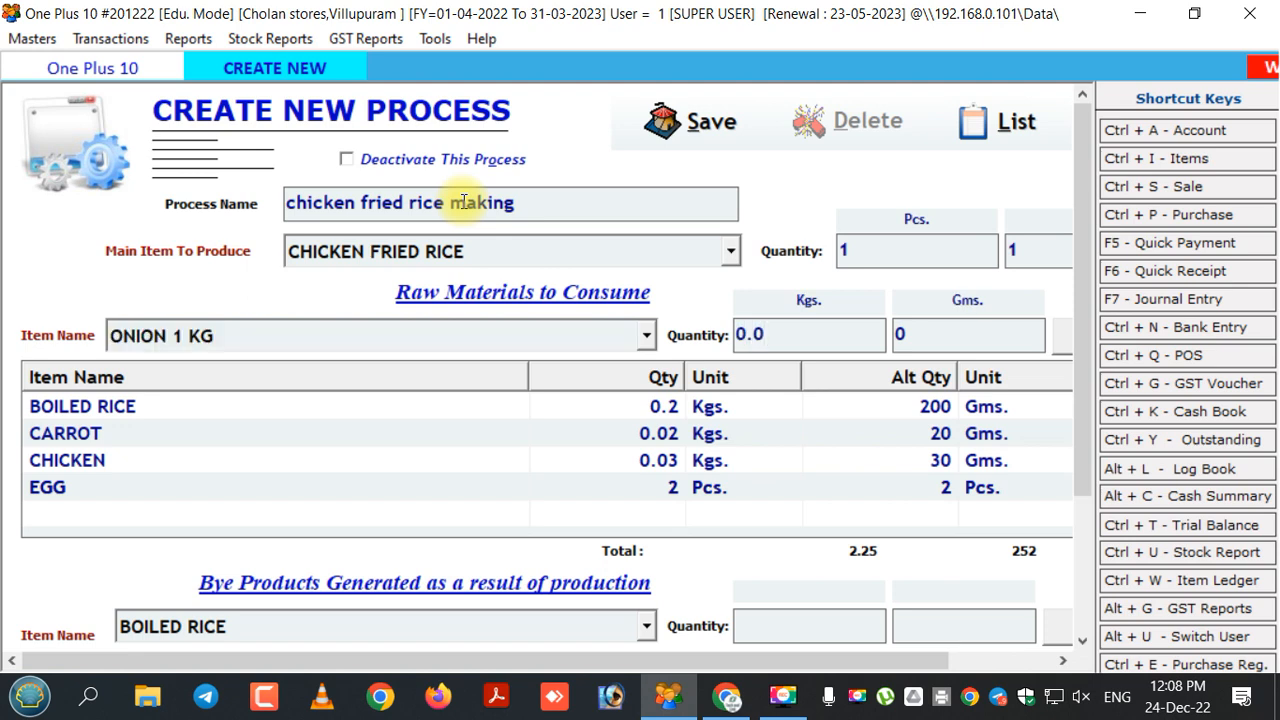
{"action": "type", "text": "2"}
{"action": "key", "text": "Return"}
{"action": "key", "text": "Return"}
{"action": "key", "text": "Return"}
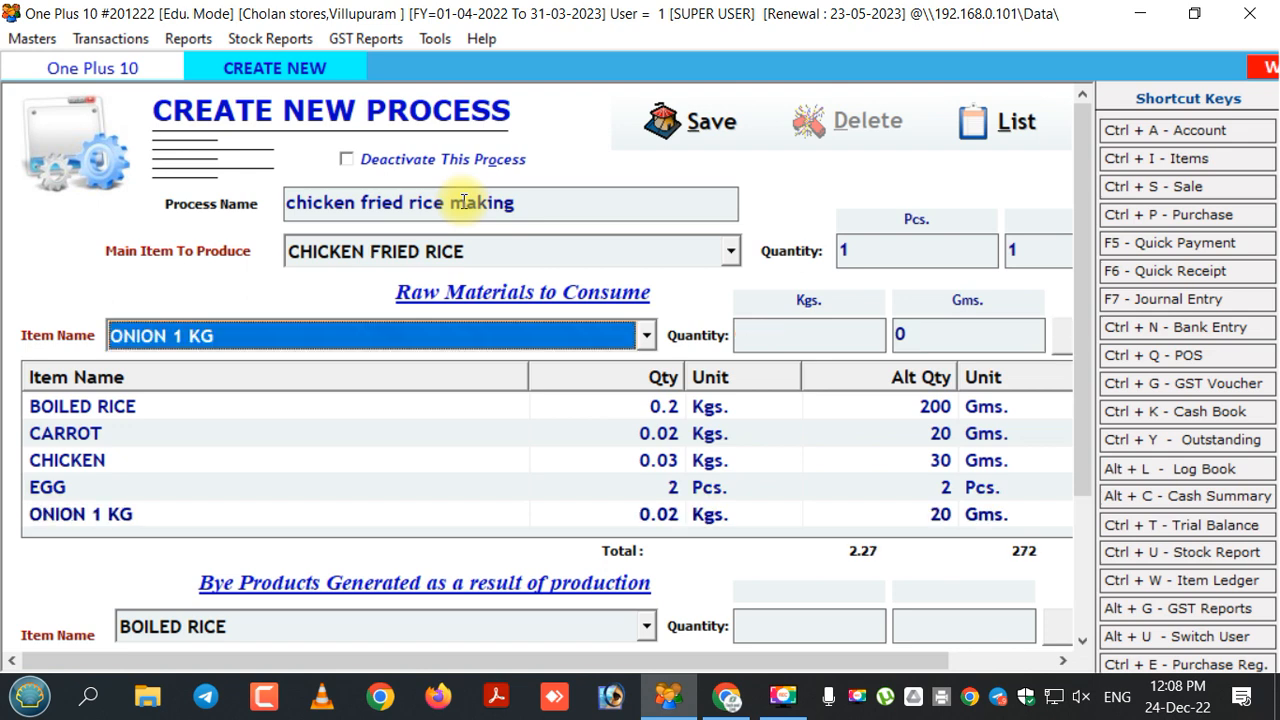
Select MASALA & SPICES and enter a quantity of 0.010 Kg.
{"action": "key", "text": "Down"}
{"action": "key", "text": "Up"}
{"action": "key", "text": "Up"}
{"action": "key", "text": "Up"}
{"action": "key", "text": "Up"}
{"action": "key", "text": "Up"}
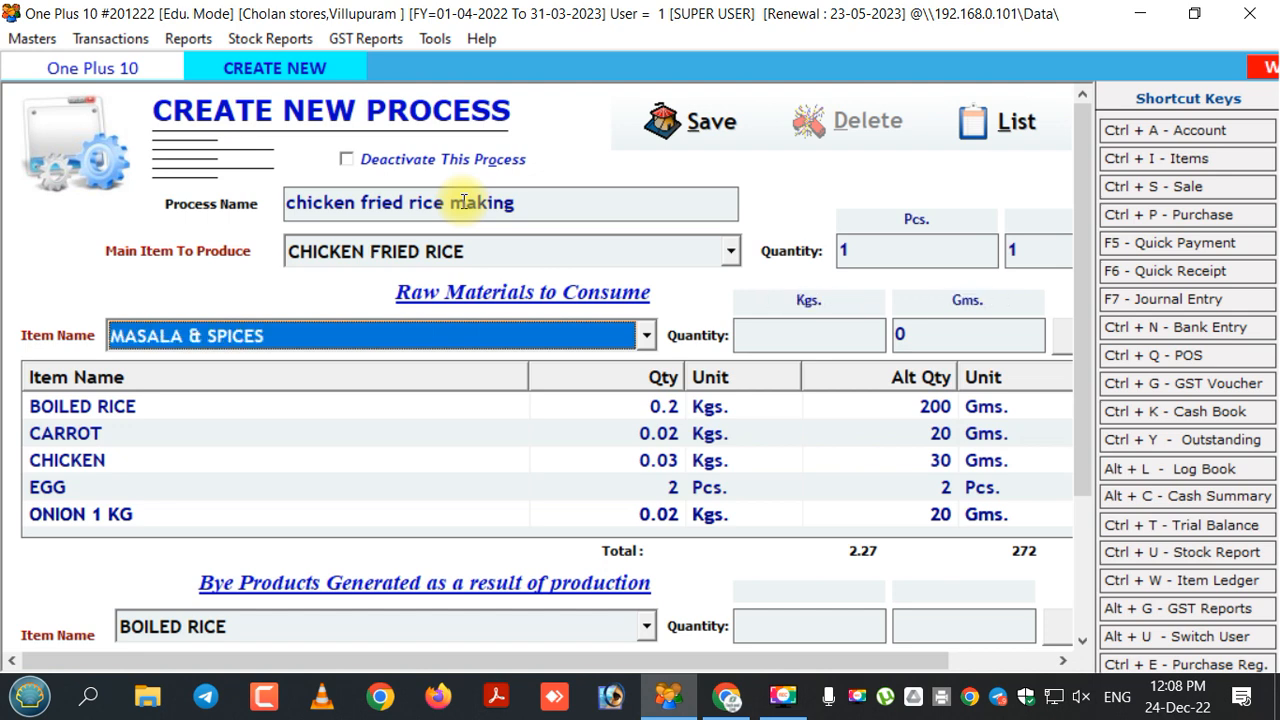
{"action": "key", "text": "Return"}
{"action": "type", "text": "0"}
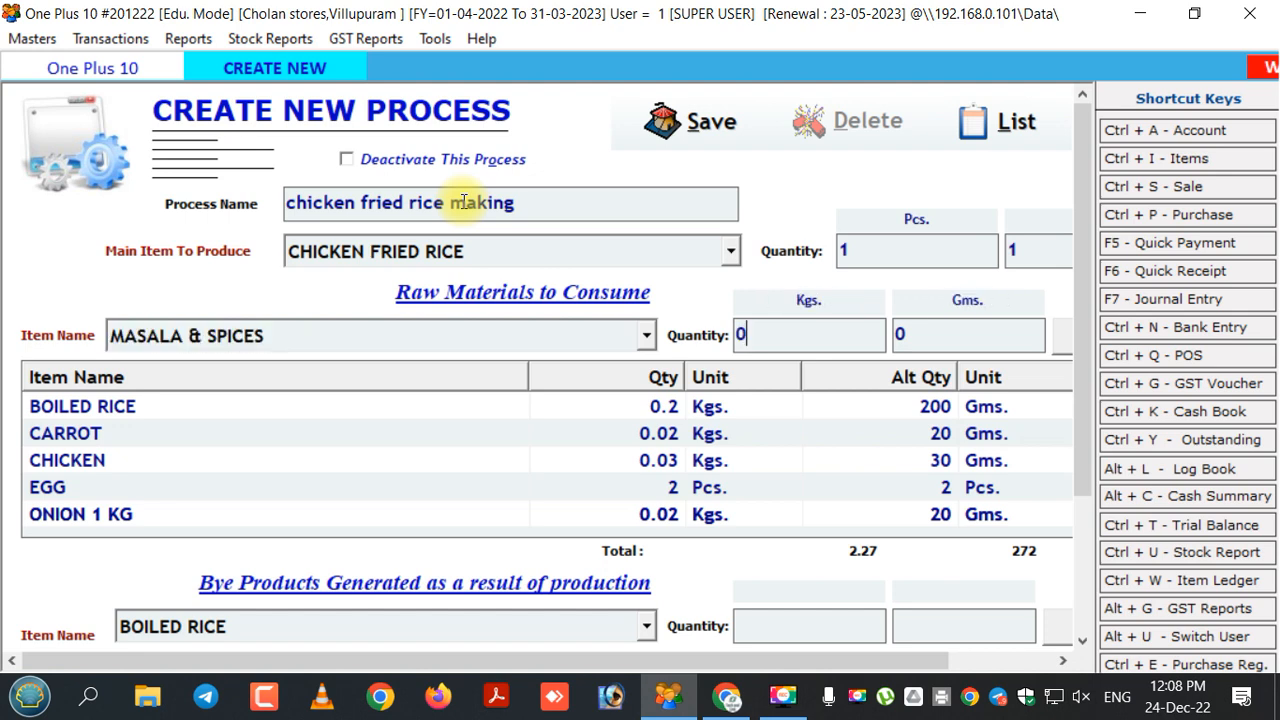
{"action": "type", "text": ".010"}
{"action": "key", "text": "Return"}
{"action": "key", "text": "Return"}
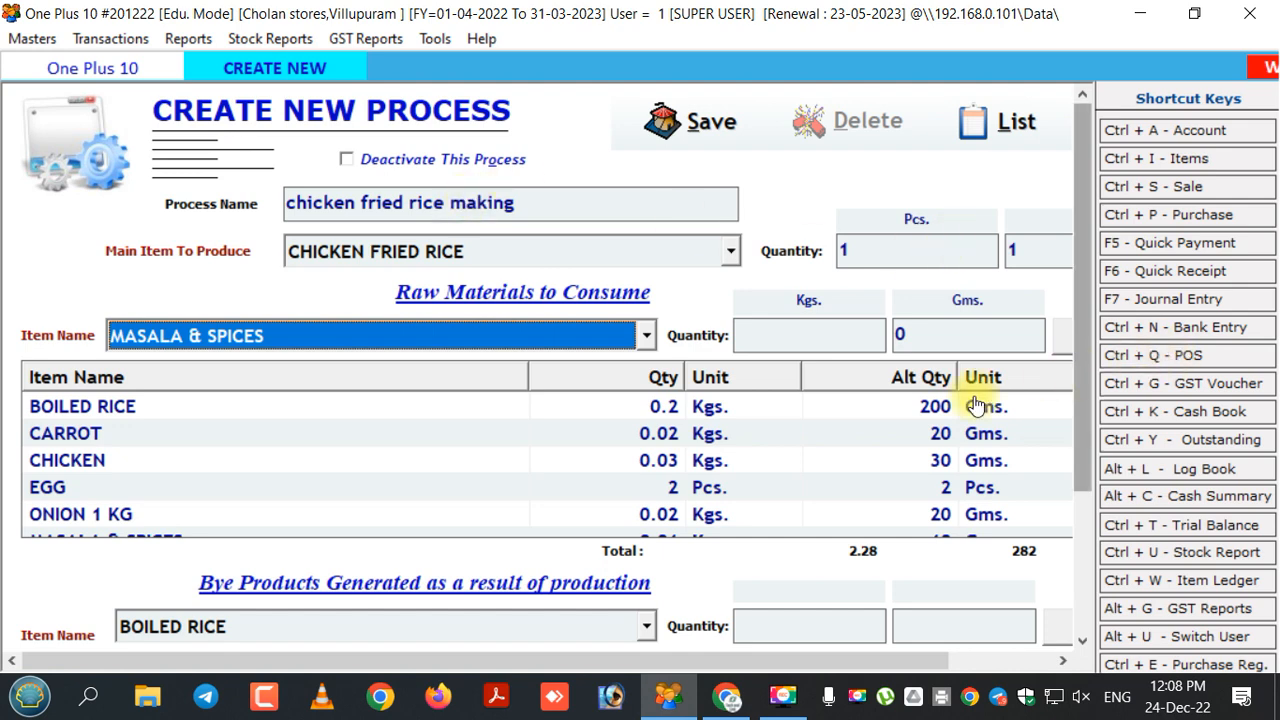
Commit the MASALA & SPICES 0.01 Kg line and scroll down to Bye Products.
{"action": "scroll", "coordinate": [980, 400], "scroll_direction": "down", "scroll_amount": 1}
{"action": "left_click", "coordinate": [760, 432]}
{"action": "left_click_drag", "start_coordinate": [1087, 421], "coordinate": [1092, 550]}
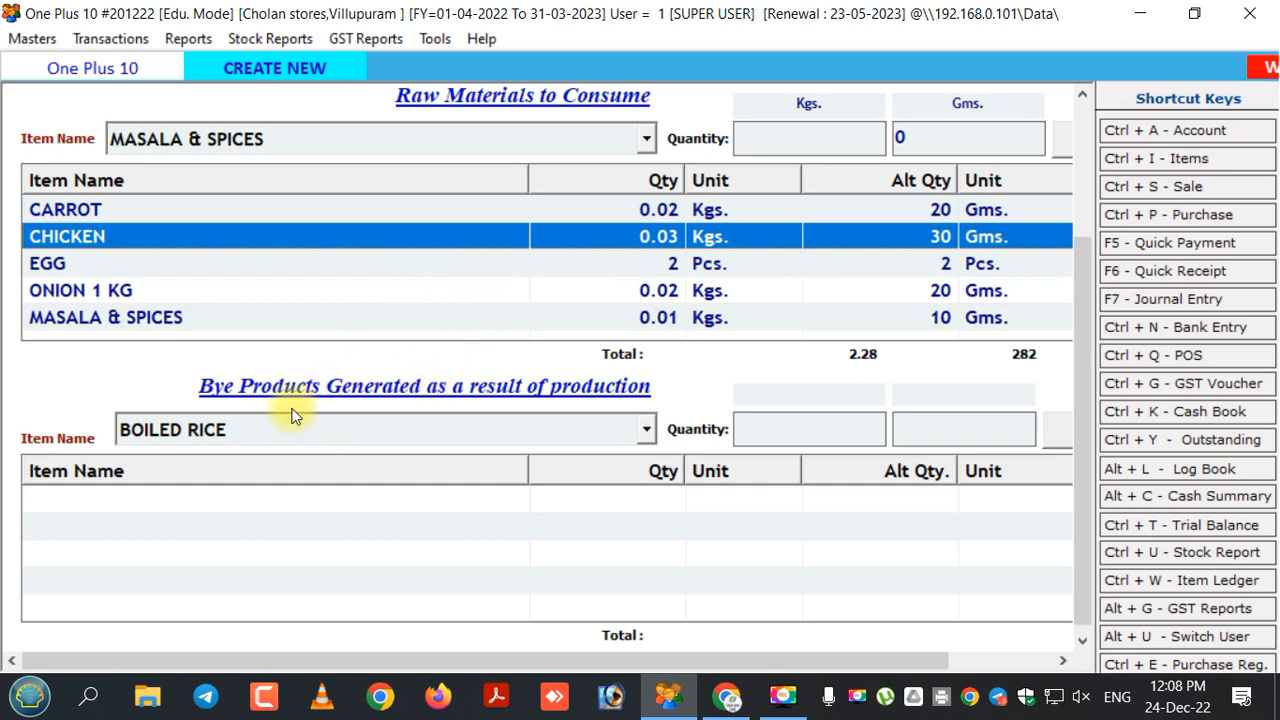
Add CHICKEN FRIED RICE at 1 Pcs under Bye Products, then scroll back up.
{"action": "left_click", "coordinate": [415, 432]}
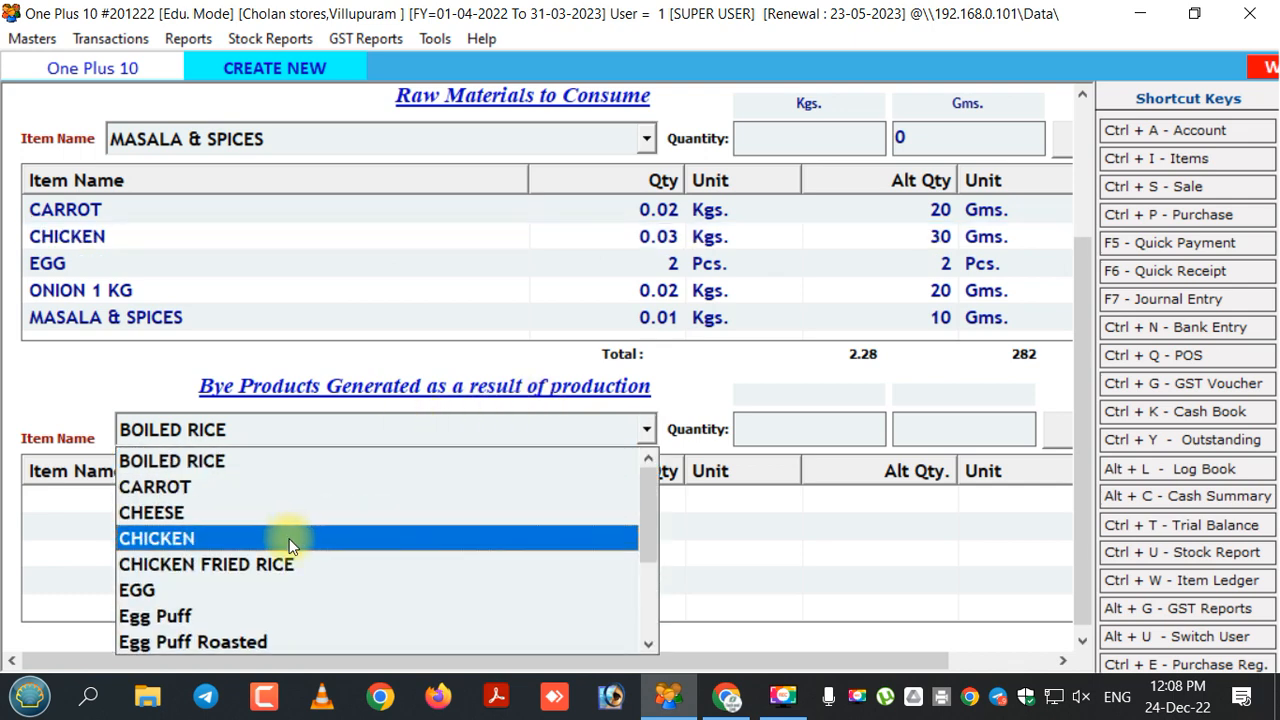
{"action": "left_click", "coordinate": [266, 564]}
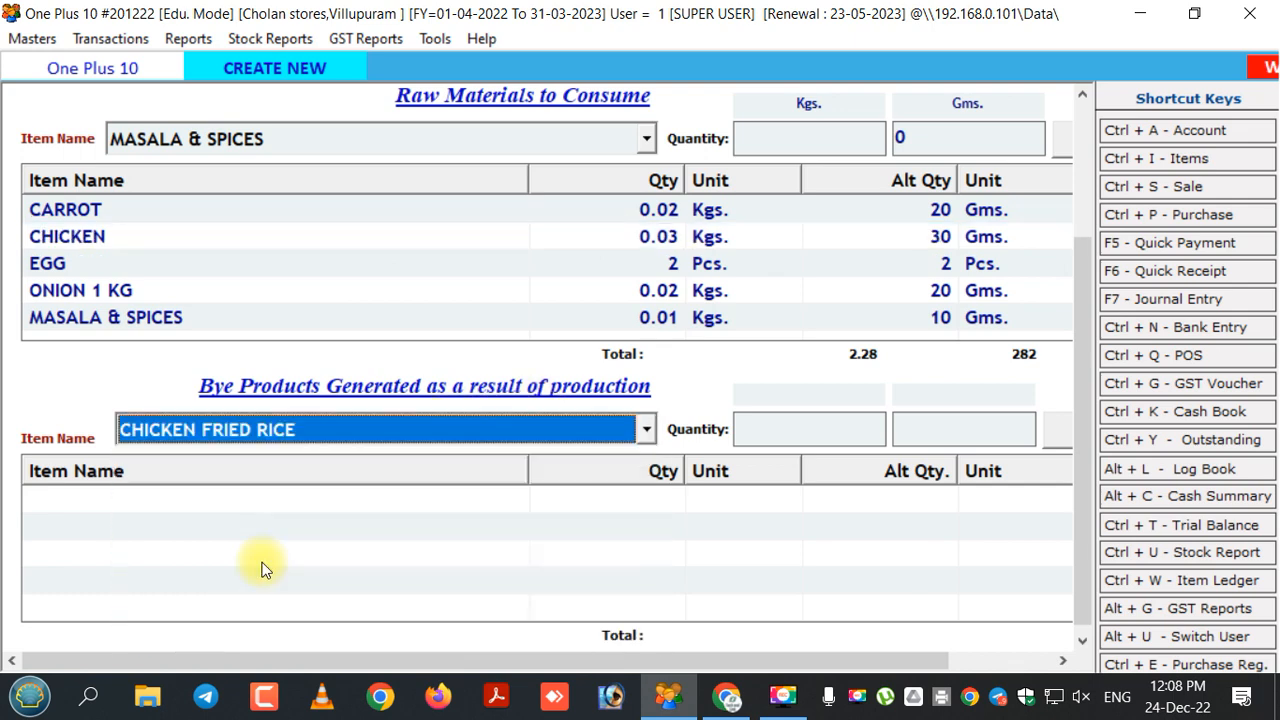
{"action": "left_click", "coordinate": [784, 436]}
{"action": "type", "text": "1"}
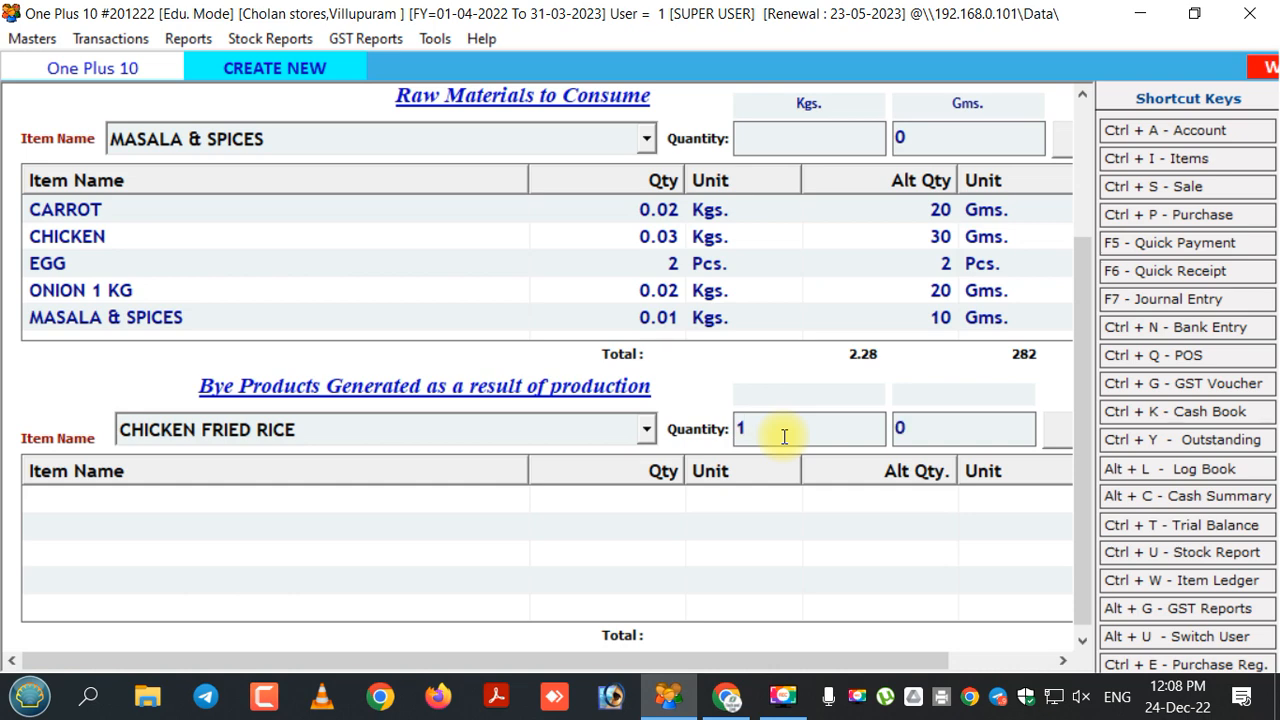
{"action": "key", "text": "Return"}
{"action": "key", "text": "Return"}
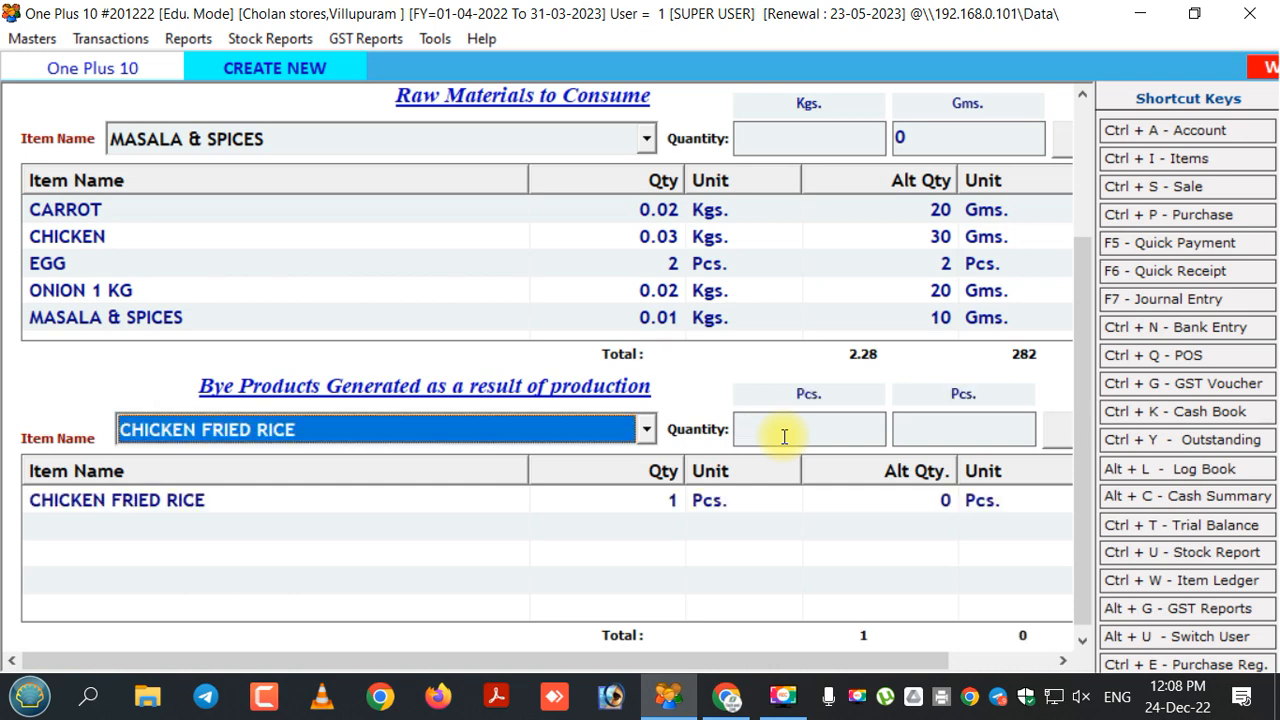
{"action": "left_click", "coordinate": [704, 504]}
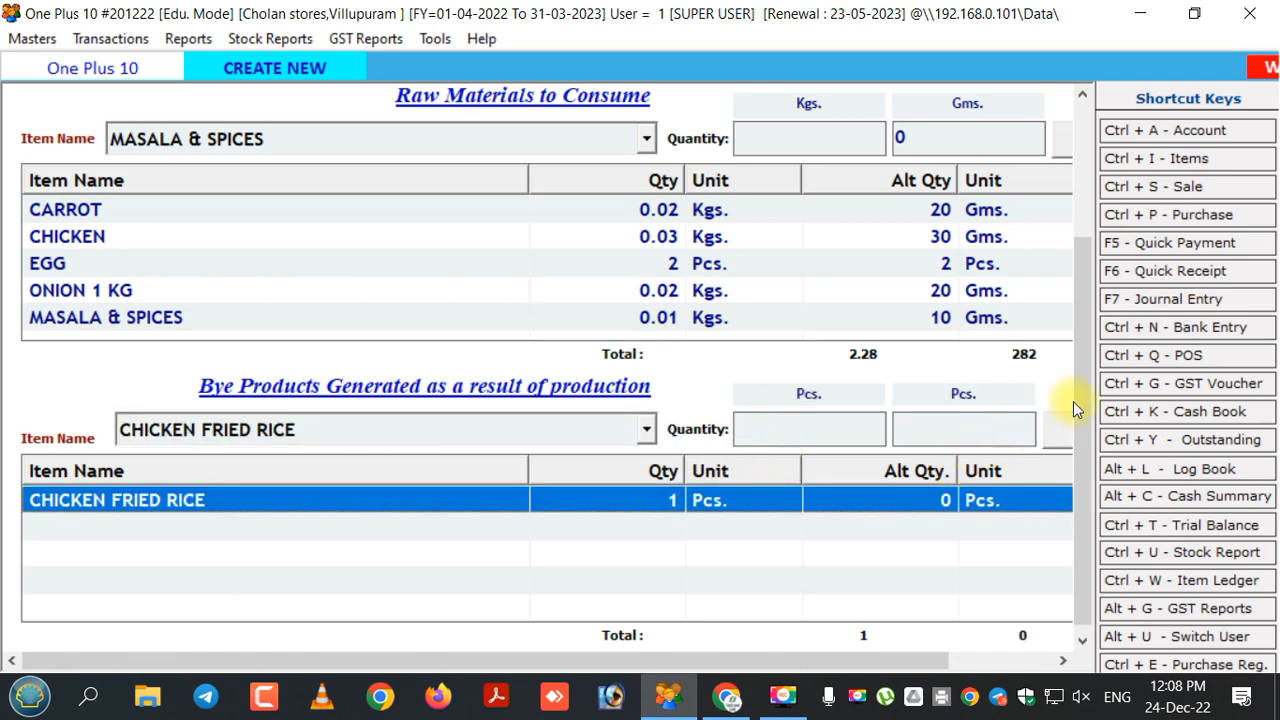
{"action": "left_click_drag", "start_coordinate": [1081, 379], "coordinate": [1084, 215]}
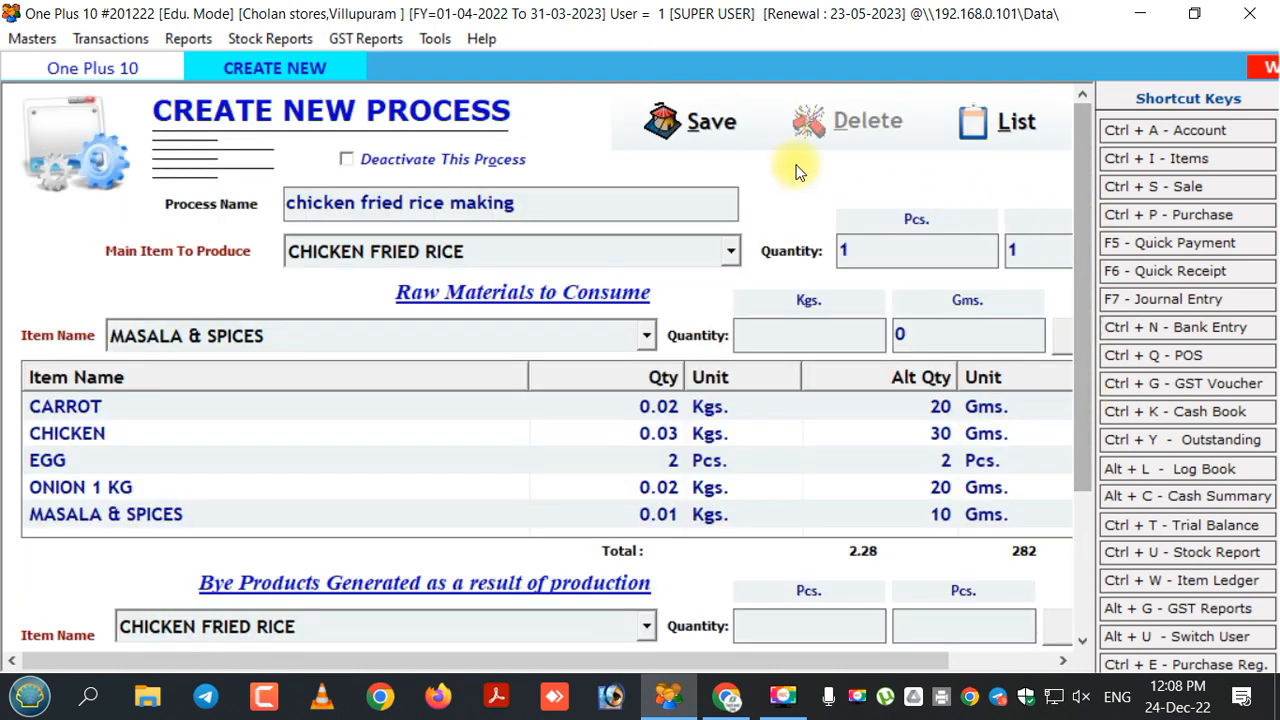
Save the chicken fried rice making process, acknowledge the confirmation, and close the form.
{"action": "left_click", "coordinate": [668, 142]}
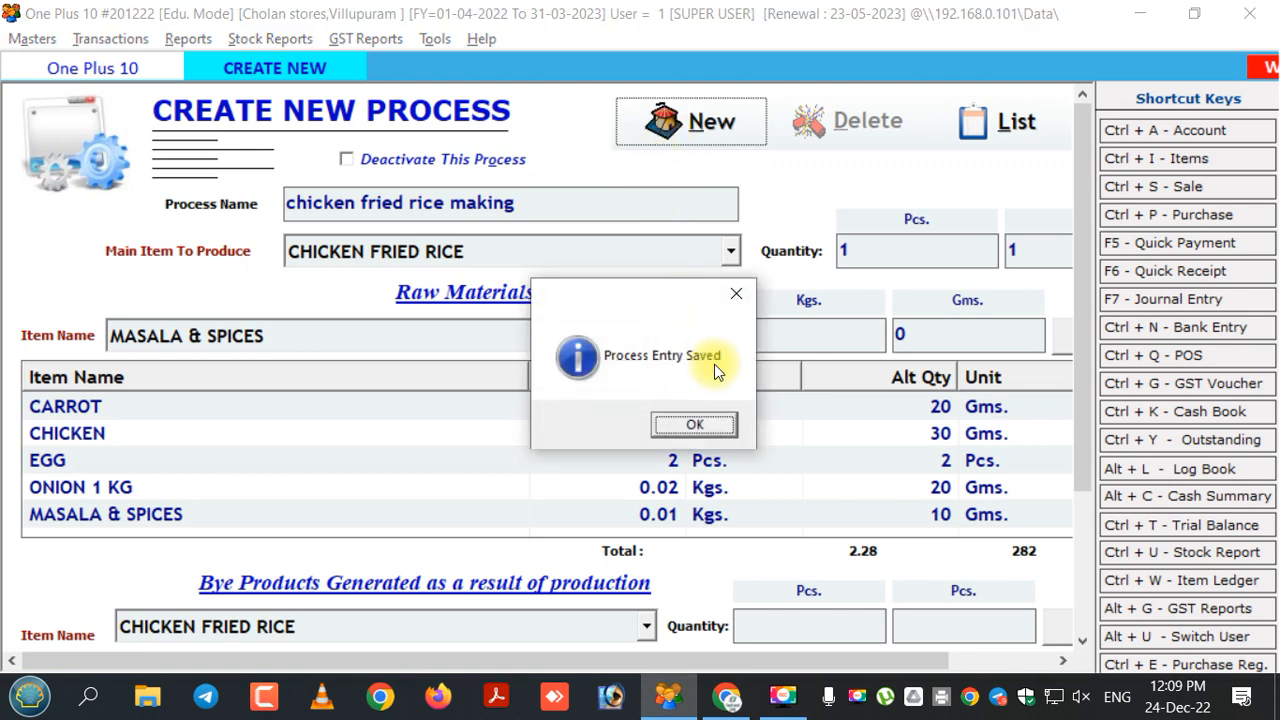
{"action": "left_click", "coordinate": [694, 428]}
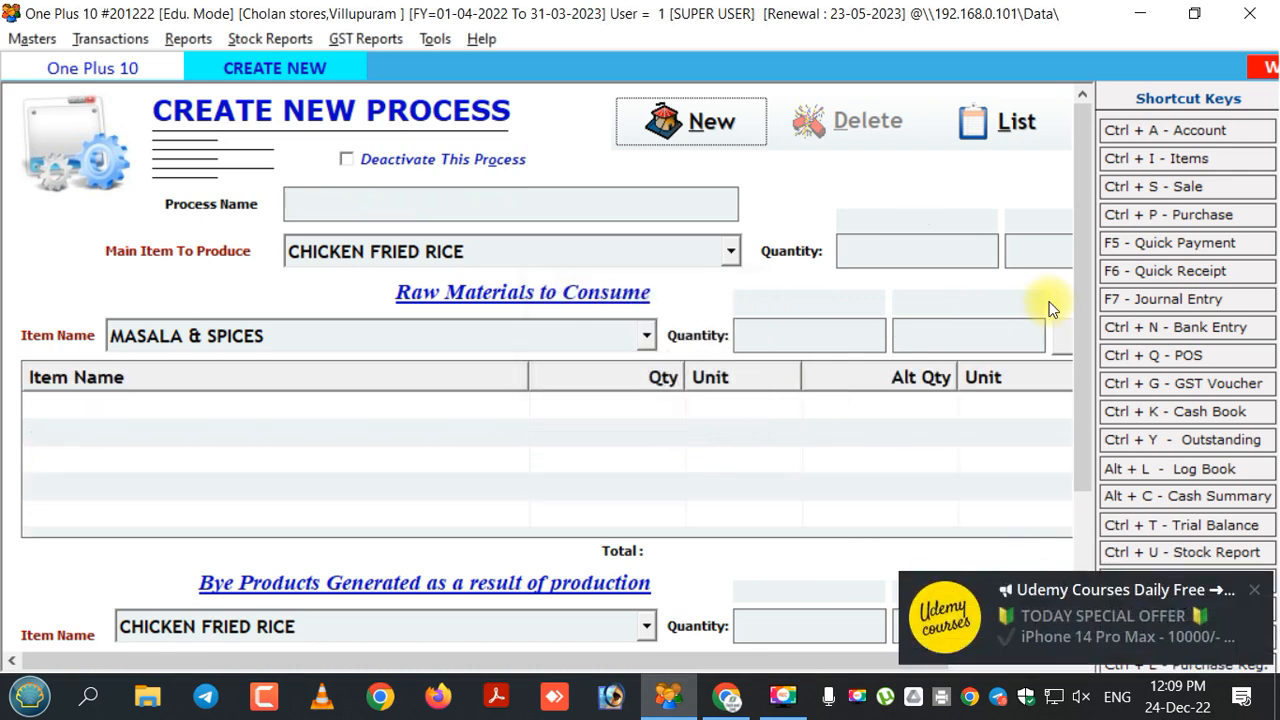
{"action": "key", "text": "Escape"}
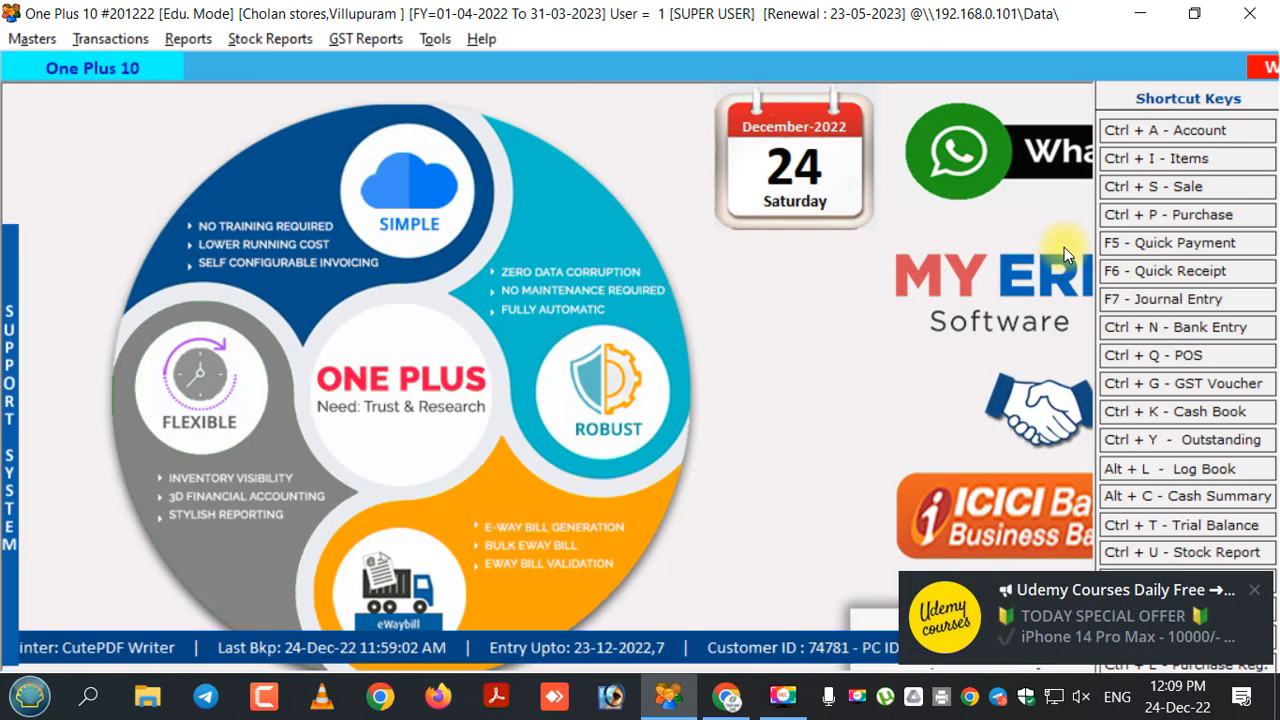
Start a new Production voucher entry from the Transactions menu.
{"action": "left_click", "coordinate": [115, 45]}
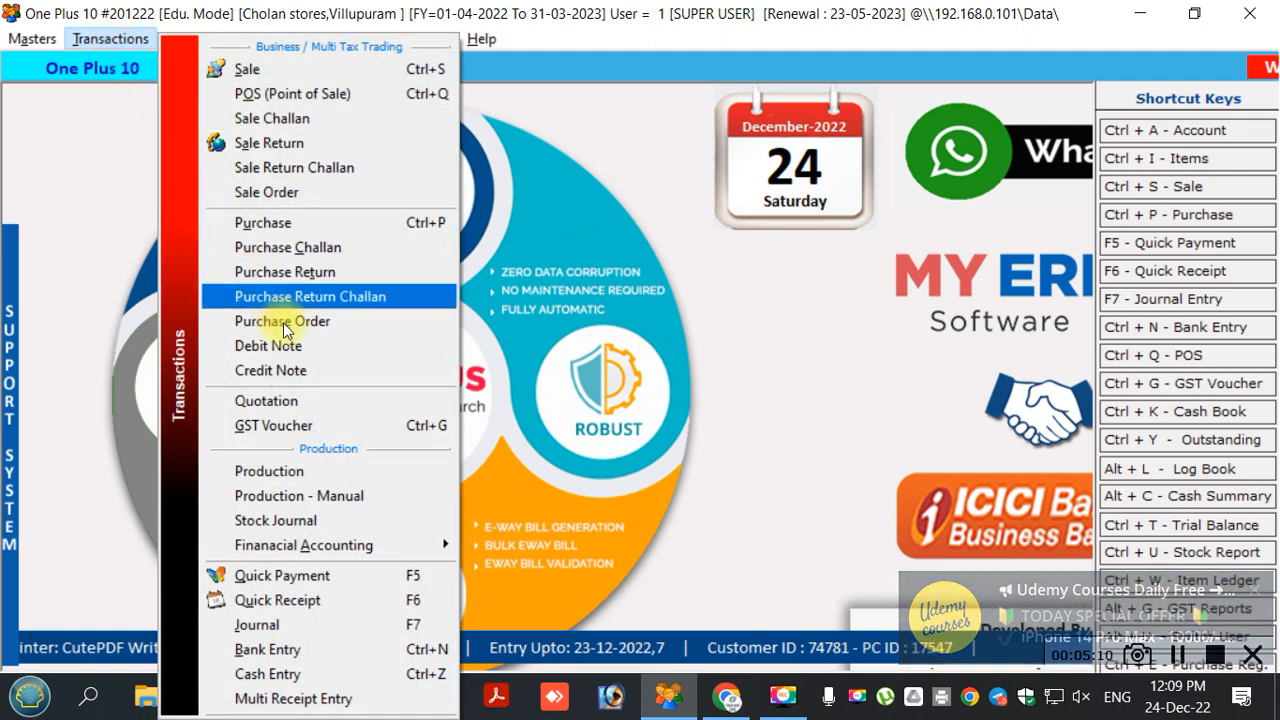
{"action": "left_click", "coordinate": [302, 472]}
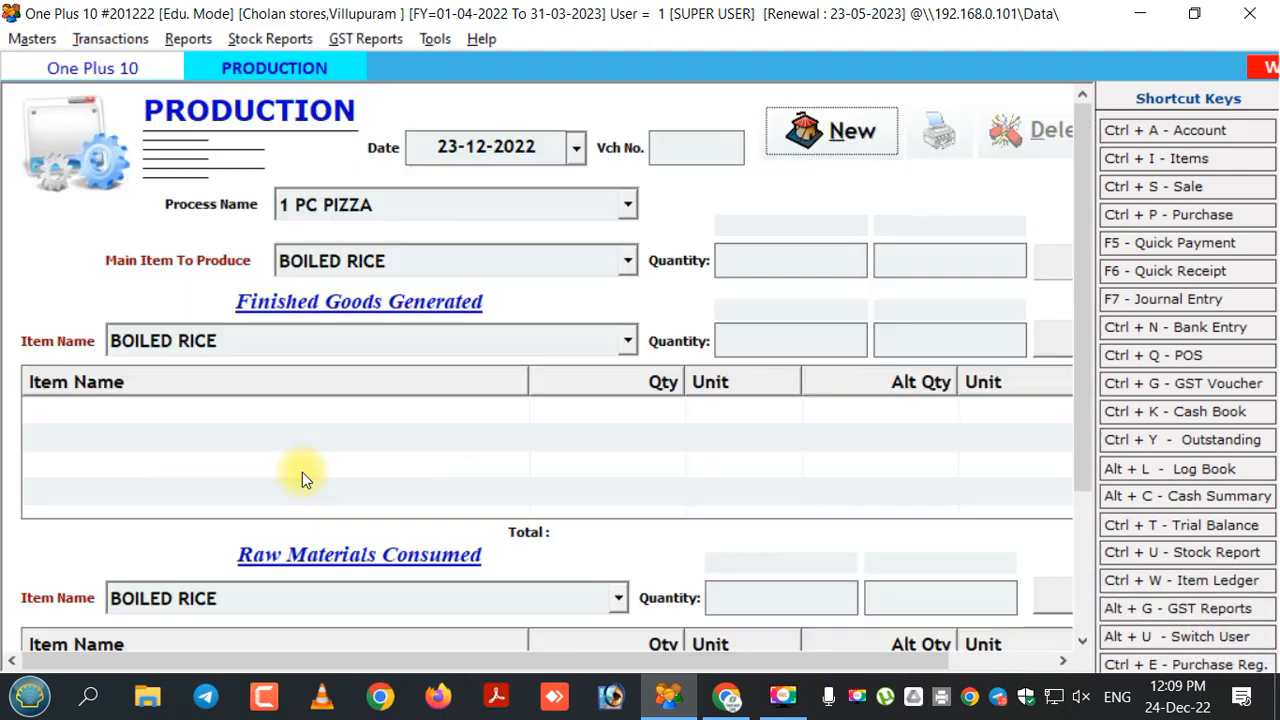
{"action": "left_click", "coordinate": [811, 139]}
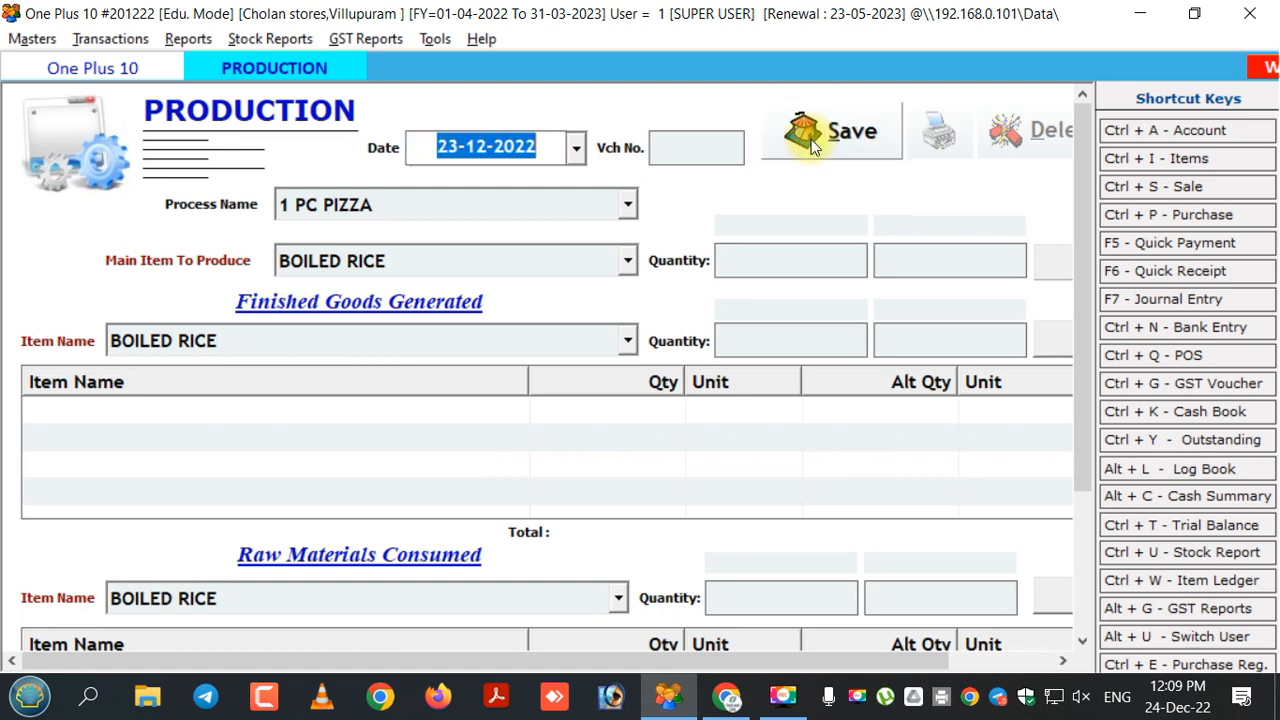
Choose the 'chicken fried rice making' process, producing CHICKEN FRIED RICE.
{"action": "key", "text": "Return"}
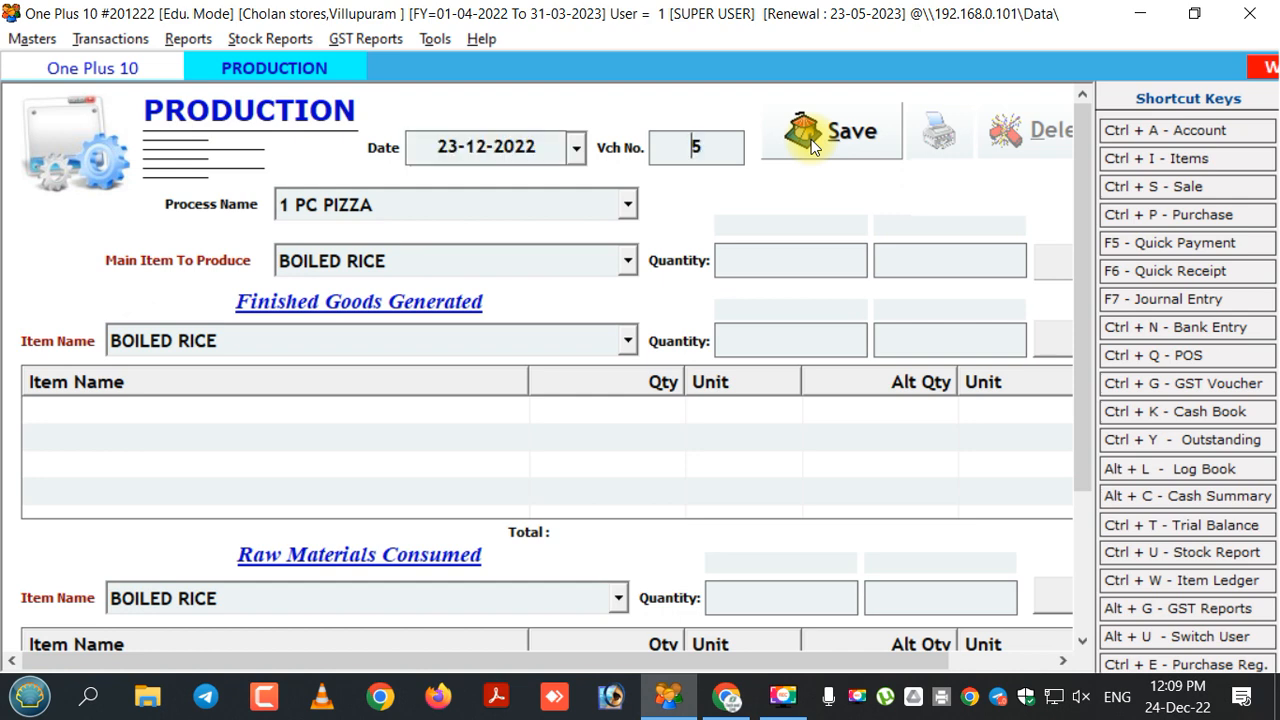
{"action": "key", "text": "Return"}
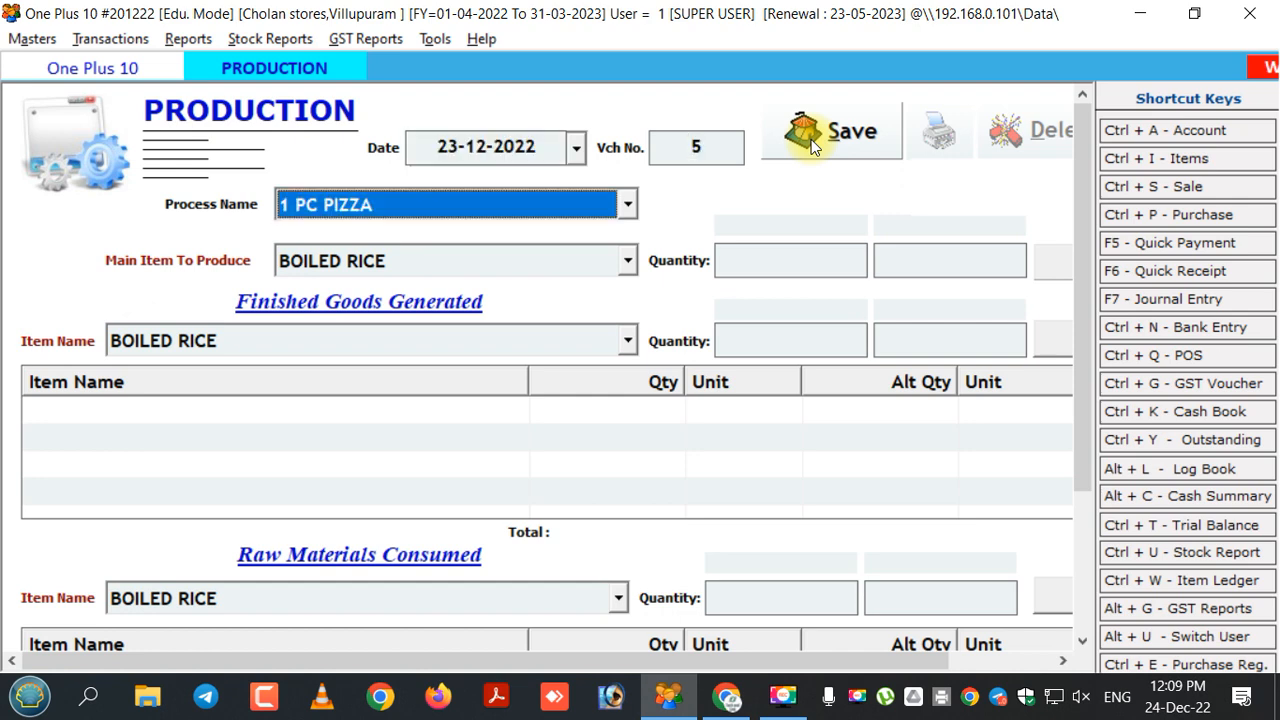
{"action": "key", "text": "Down"}
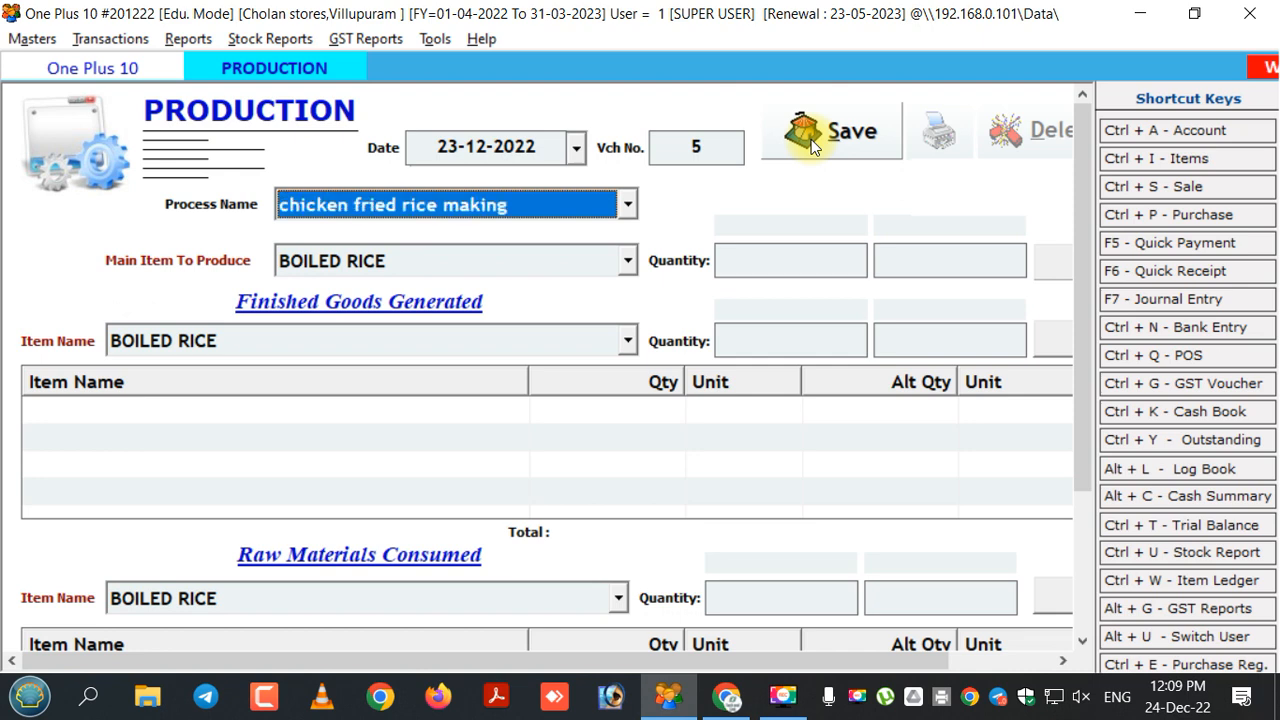
{"action": "key", "text": "Return"}
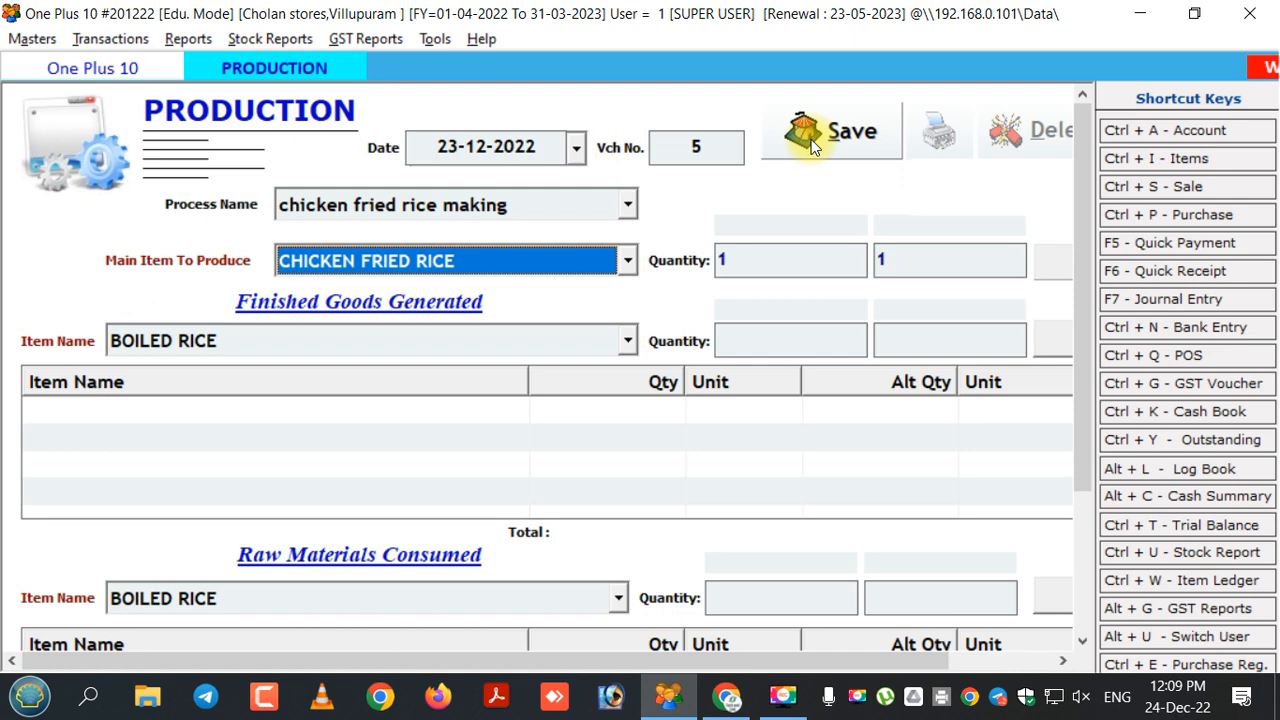
{"action": "key", "text": "Return"}
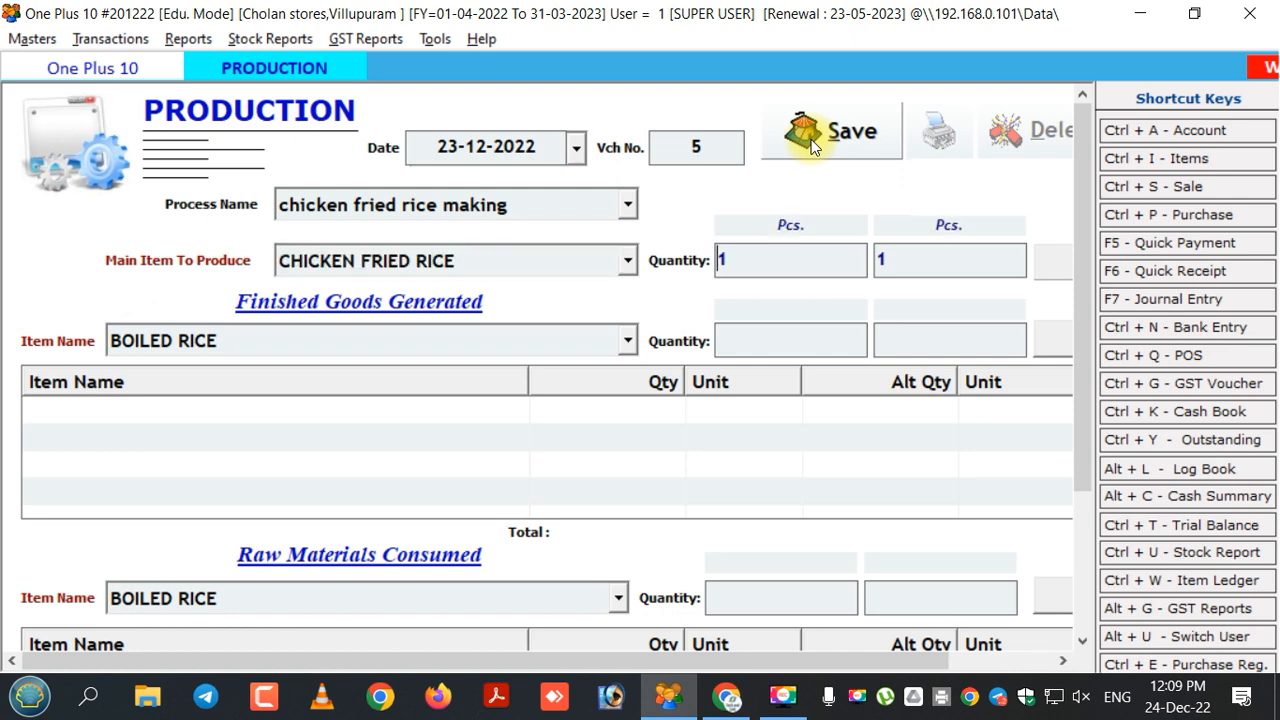
Change the production quantity from 1 to 100 and check consumed raw materials like BOILED RICE 20 Kgs.
{"action": "double_click", "coordinate": [737, 258]}
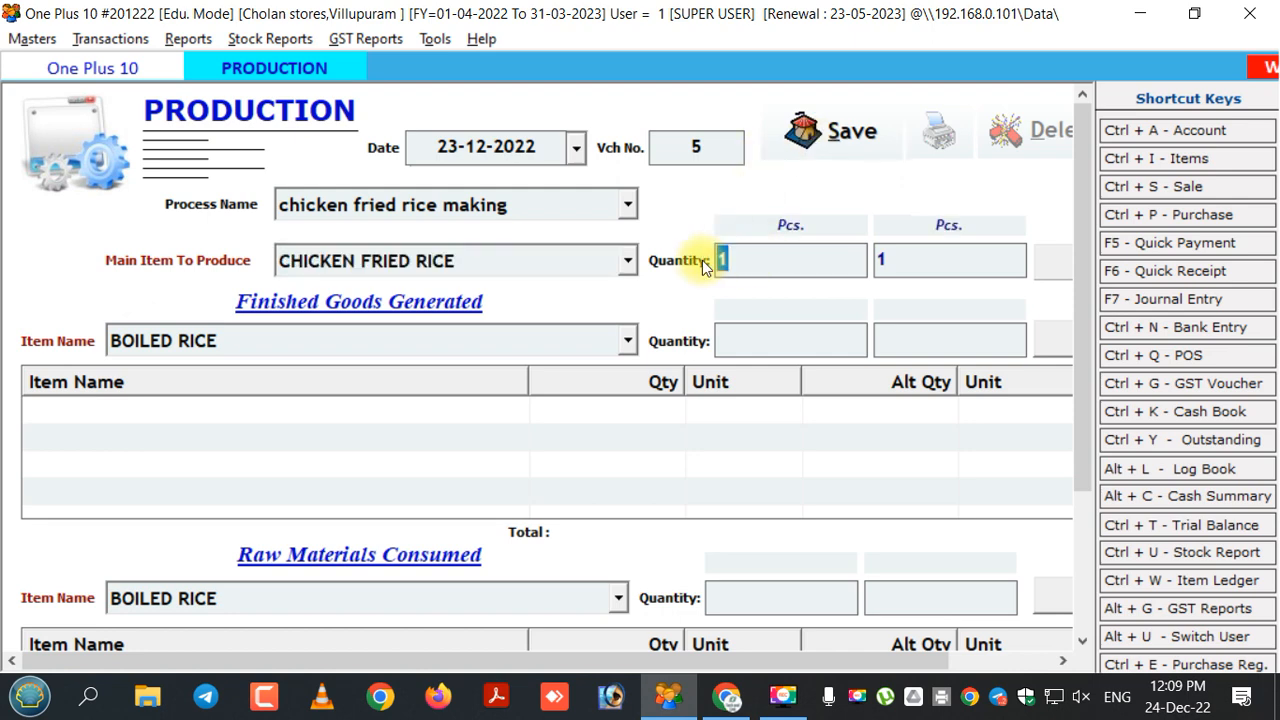
{"action": "key", "text": "BackSpace"}
{"action": "type", "text": "100"}
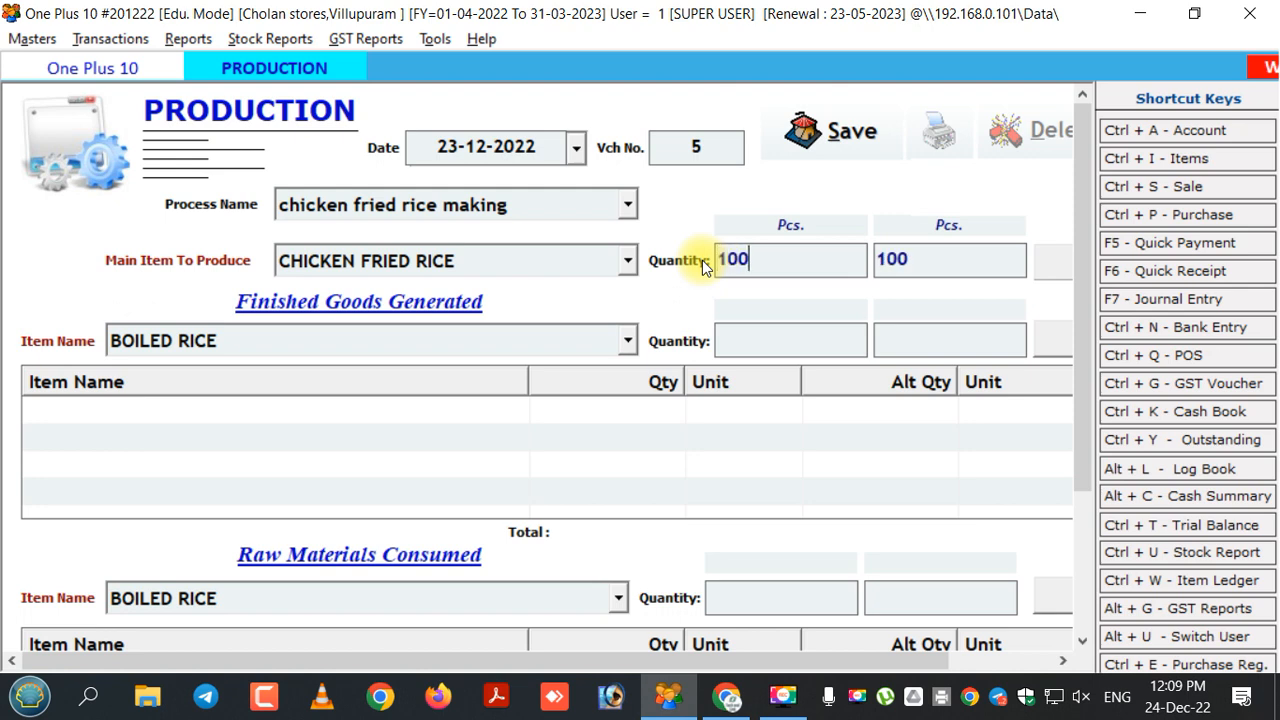
{"action": "key", "text": "Return"}
{"action": "key", "text": "Return"}
{"action": "key", "text": "Return"}
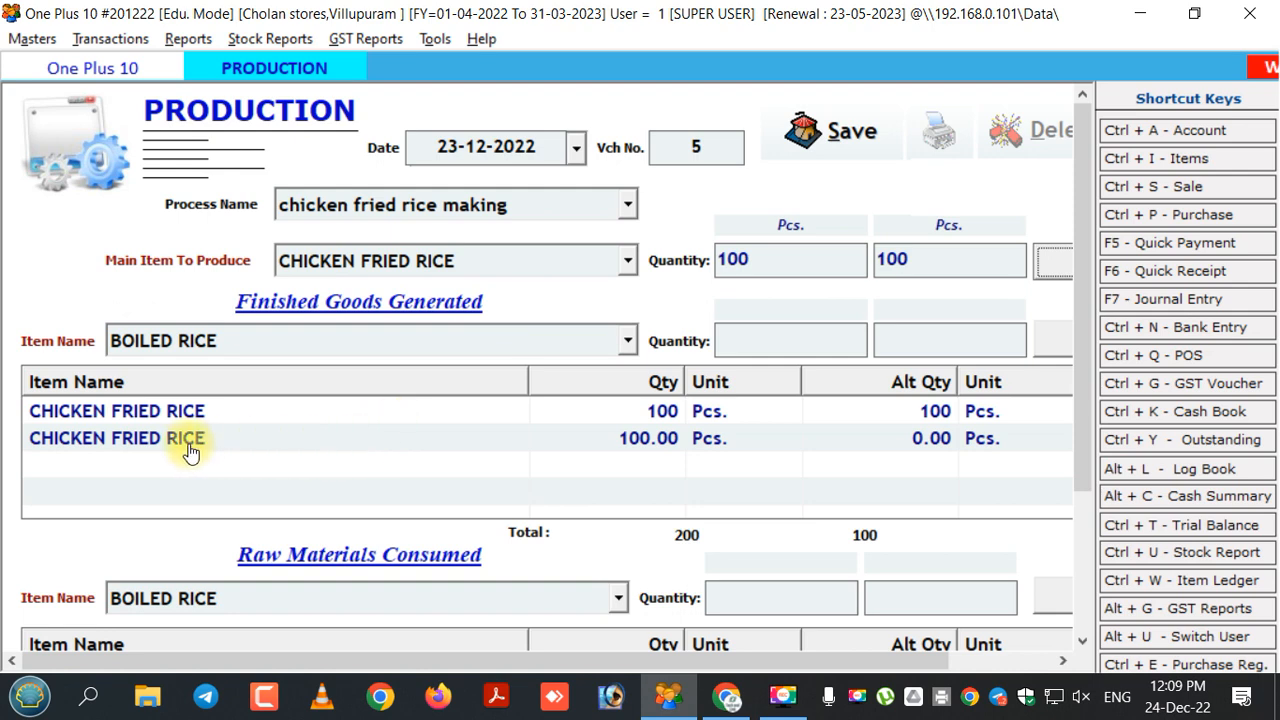
{"action": "left_click_drag", "start_coordinate": [1079, 403], "coordinate": [1068, 498]}
{"action": "left_click", "coordinate": [1068, 498]}
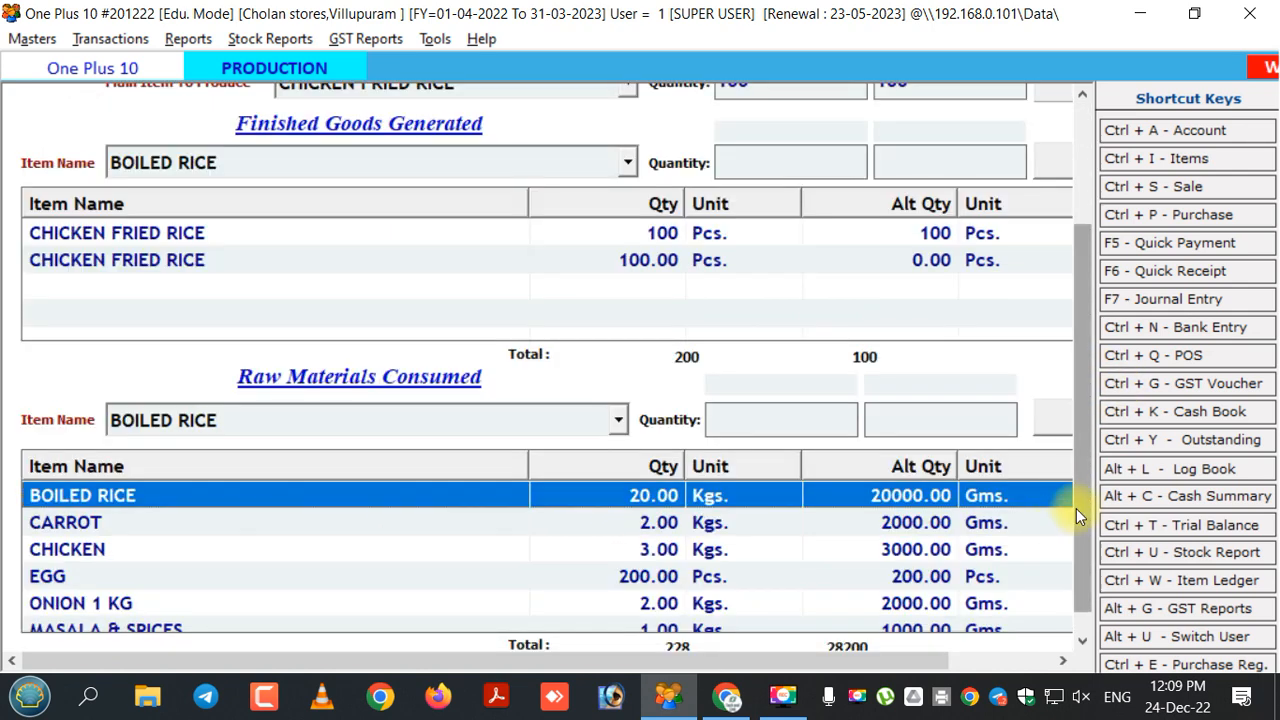
{"action": "scroll", "coordinate": [1081, 565], "scroll_direction": "down", "scroll_amount": 1}
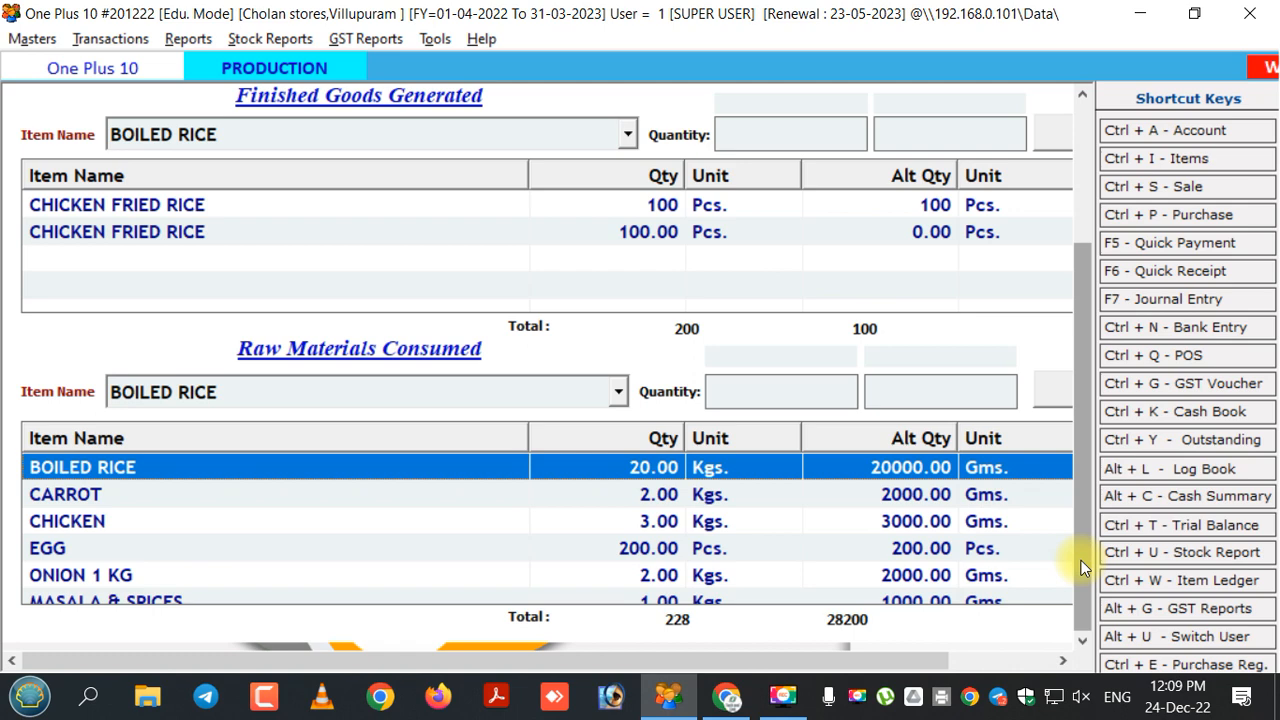
{"action": "left_click", "coordinate": [516, 527]}
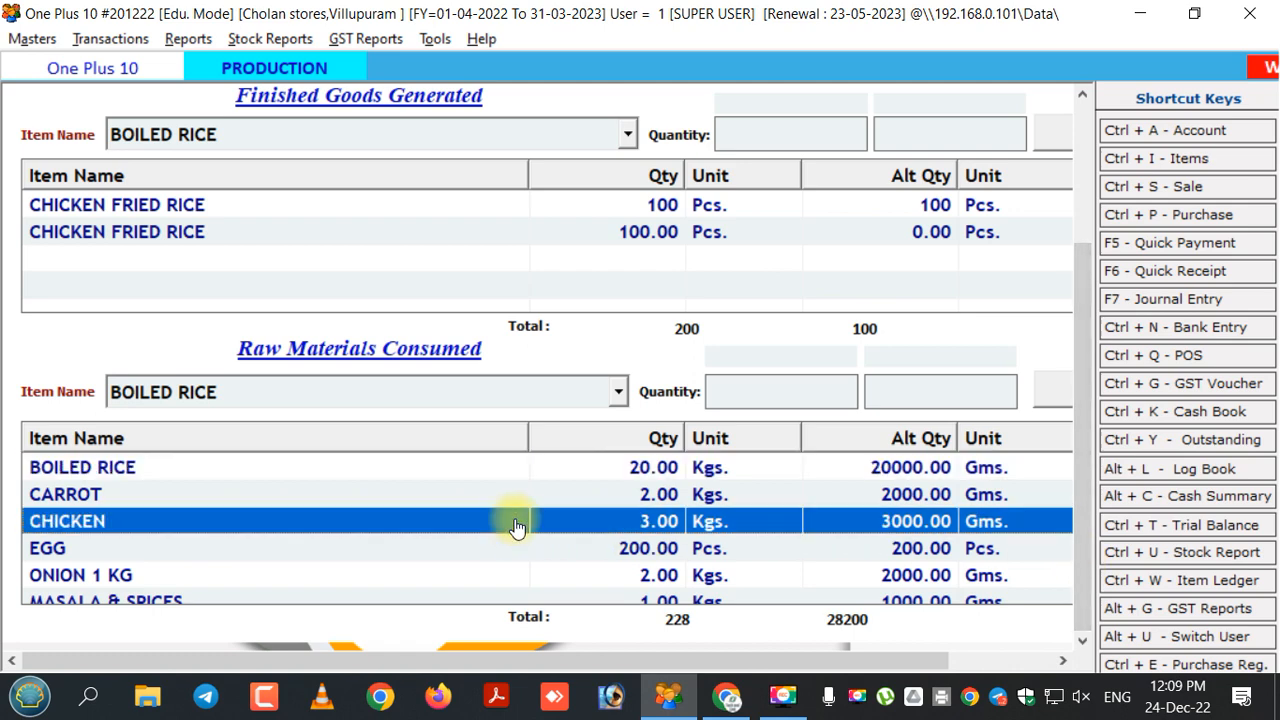
{"action": "left_click", "coordinate": [349, 476]}
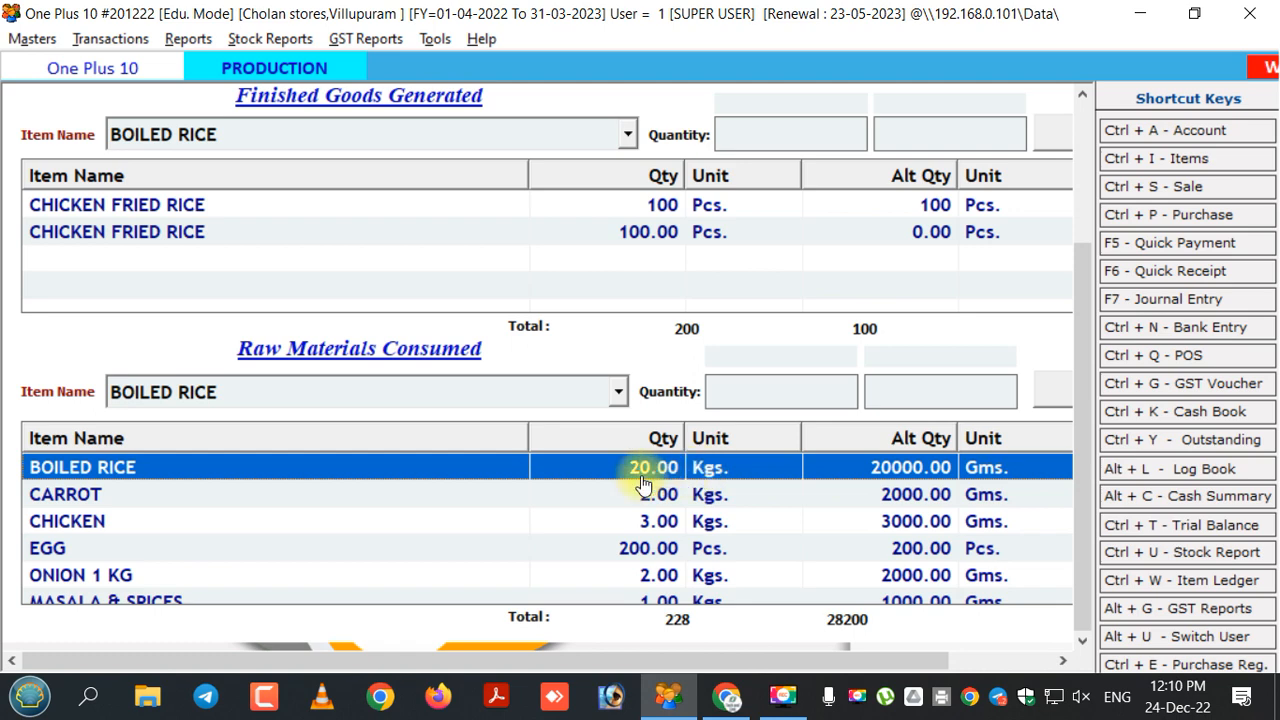
{"action": "left_click", "coordinate": [365, 521]}
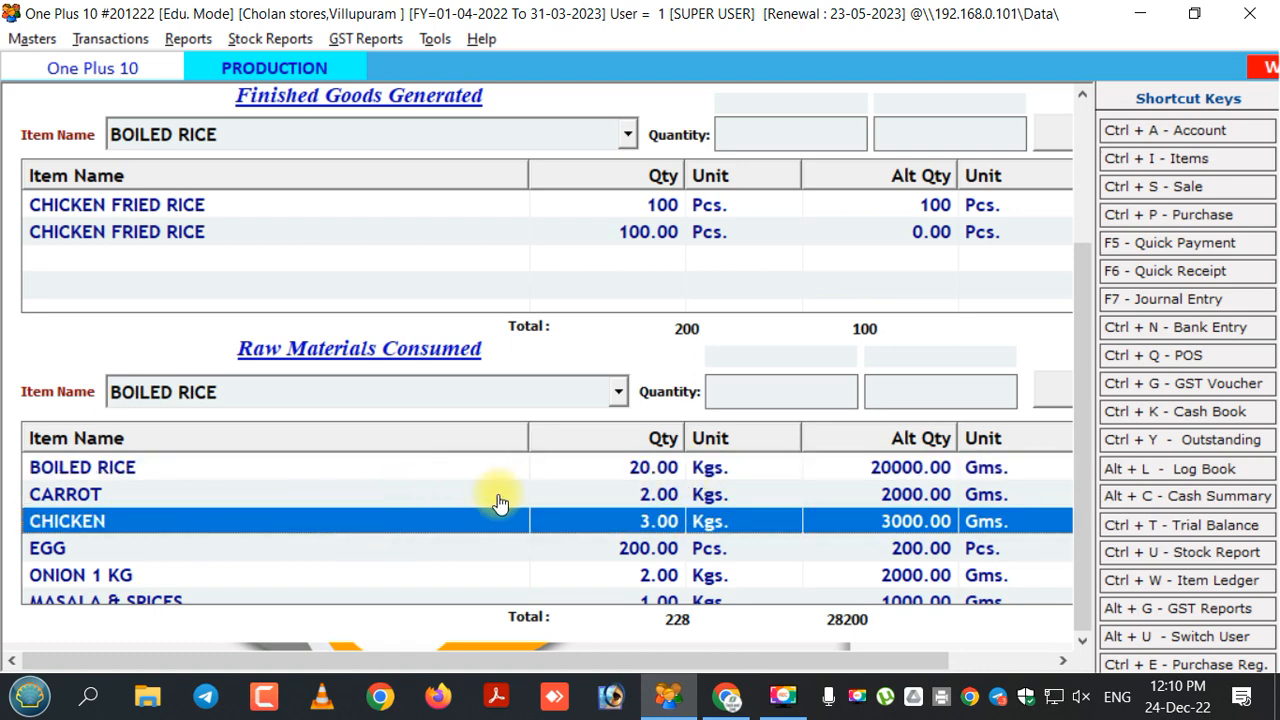
{"action": "left_click", "coordinate": [452, 550]}
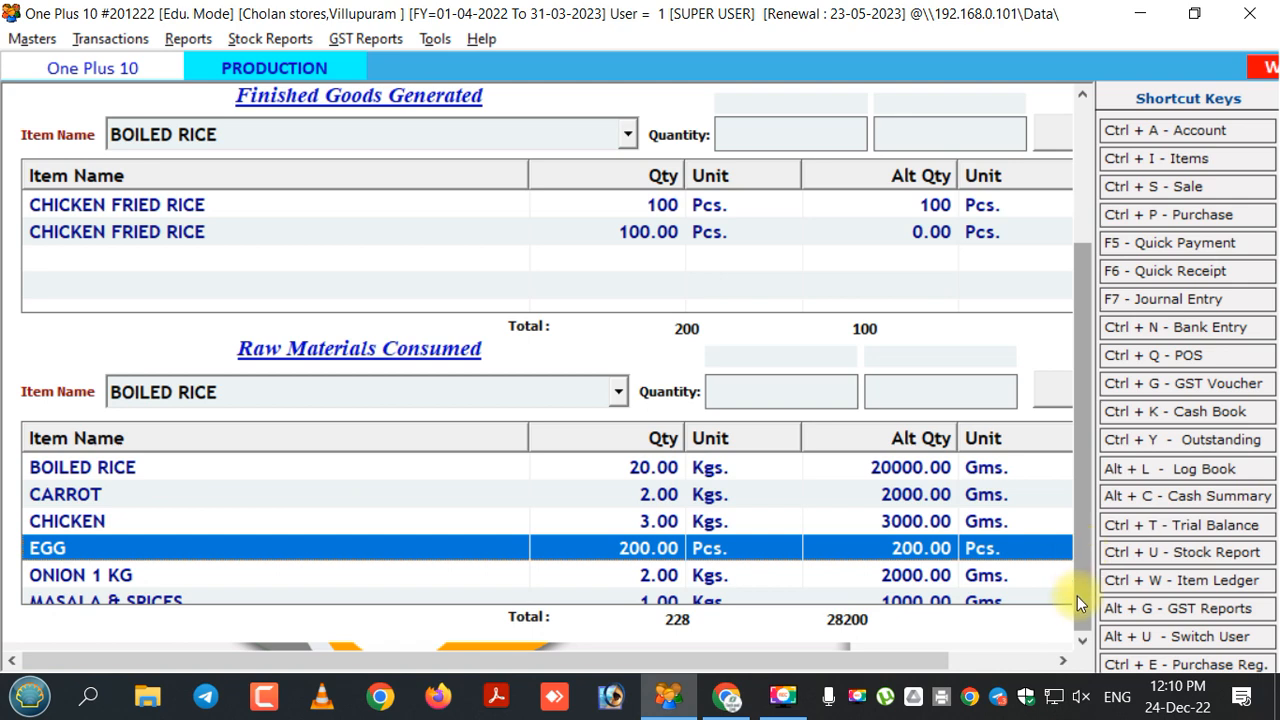
{"action": "left_click", "coordinate": [452, 587]}
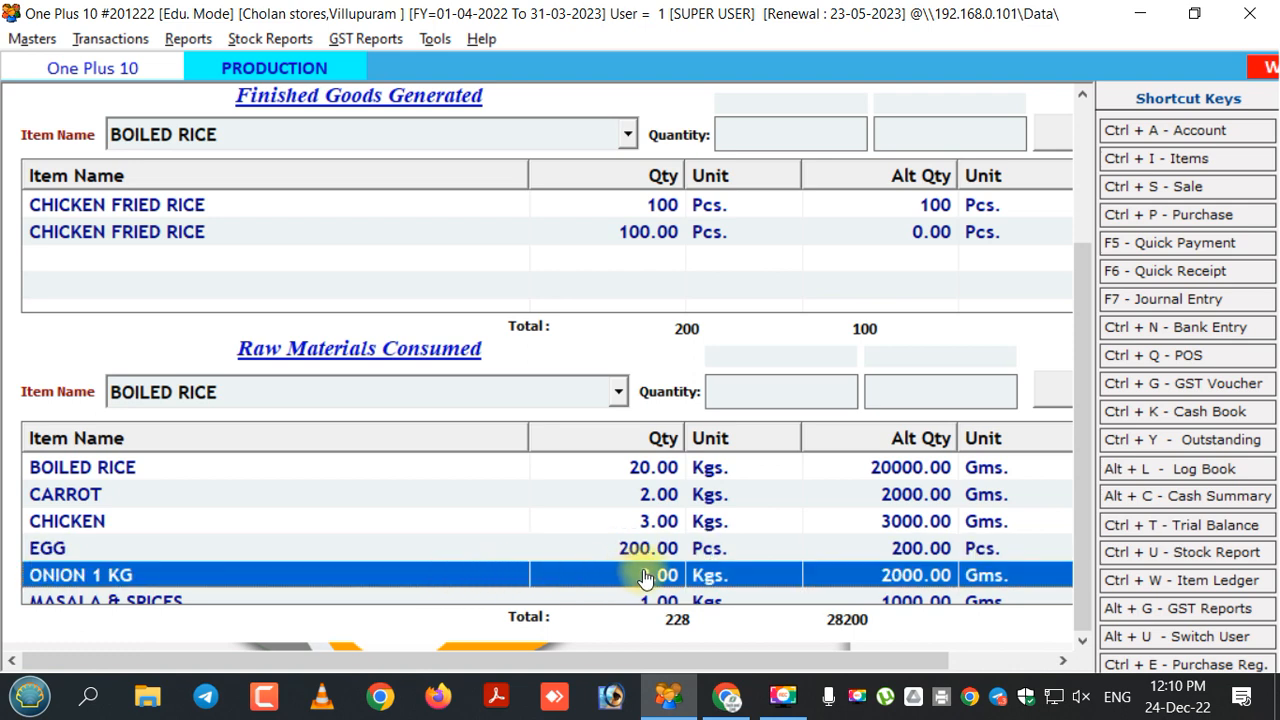
{"action": "left_click", "coordinate": [272, 601]}
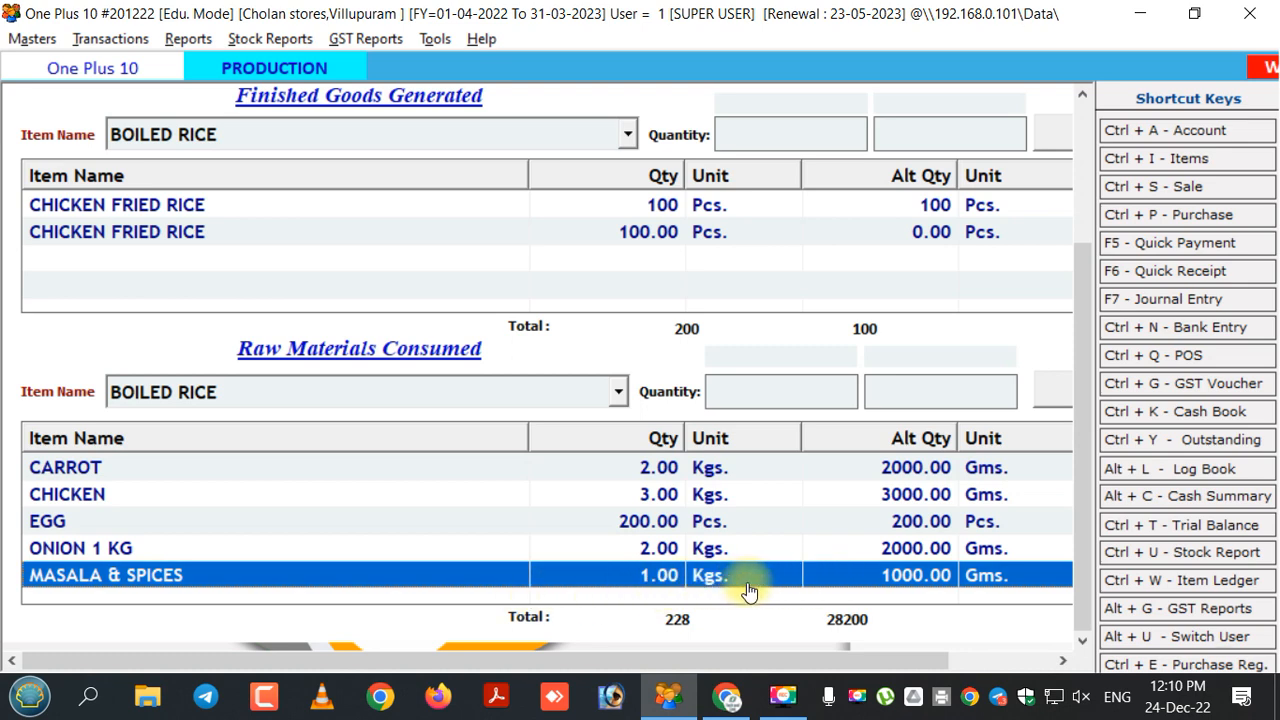
{"action": "left_click_drag", "start_coordinate": [1085, 505], "coordinate": [1089, 246]}
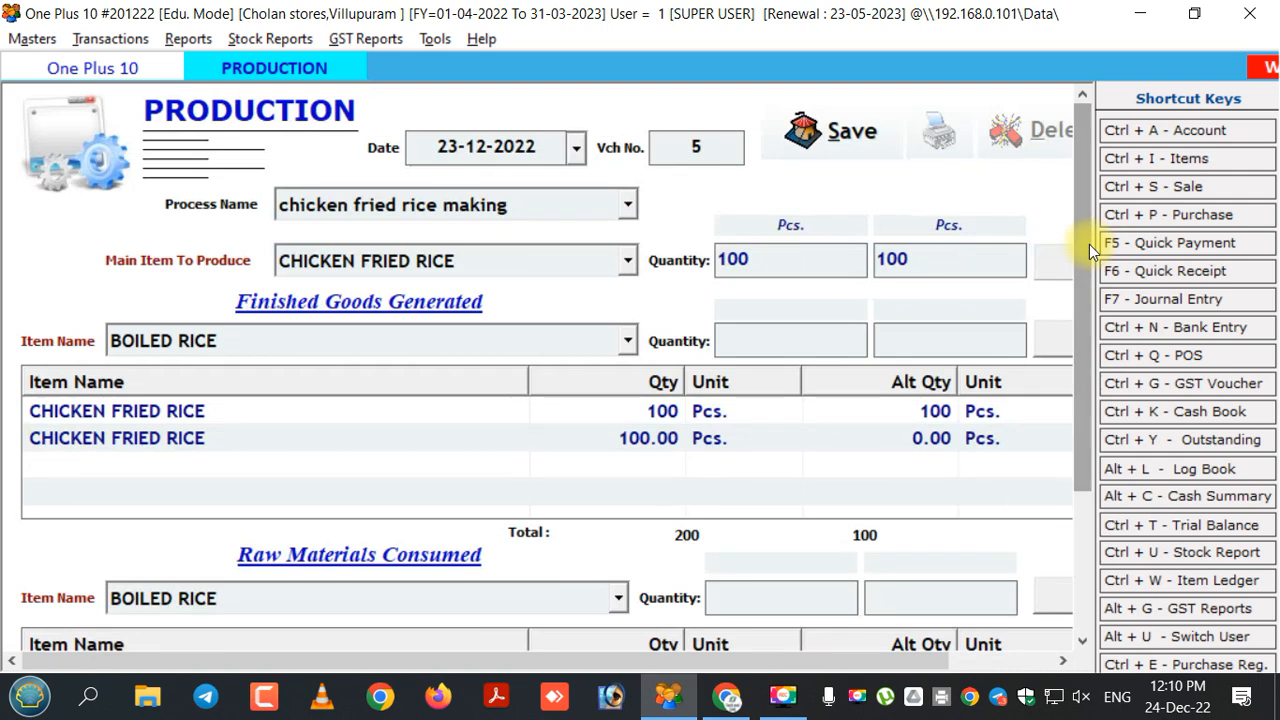
Save production voucher 5 without printing it and close the production form.
{"action": "left_click", "coordinate": [819, 145]}
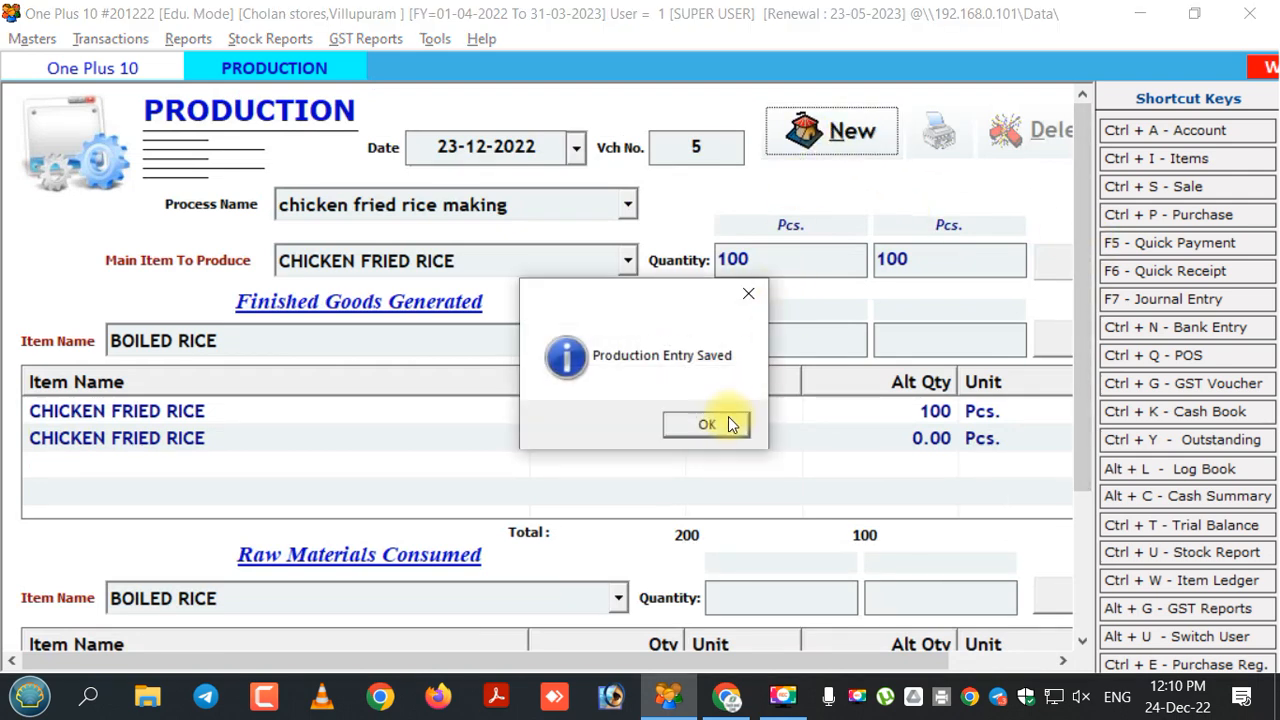
{"action": "left_click", "coordinate": [709, 425]}
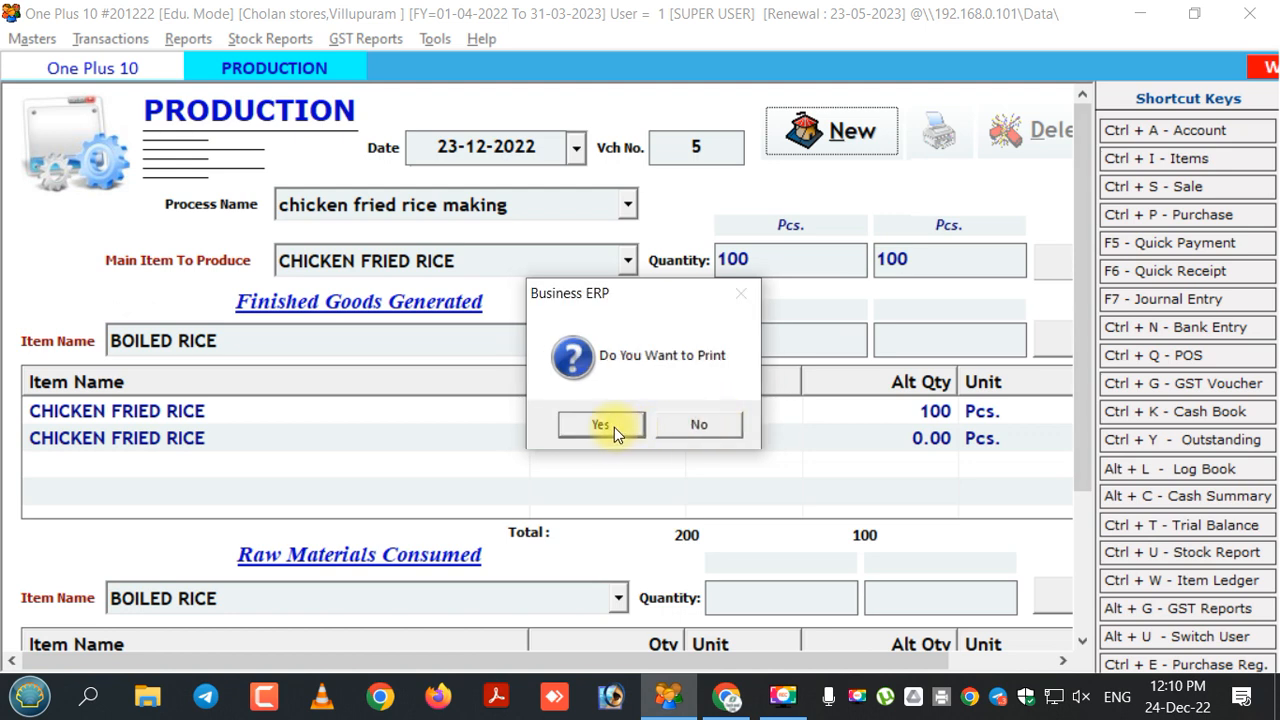
{"action": "left_click", "coordinate": [705, 424]}
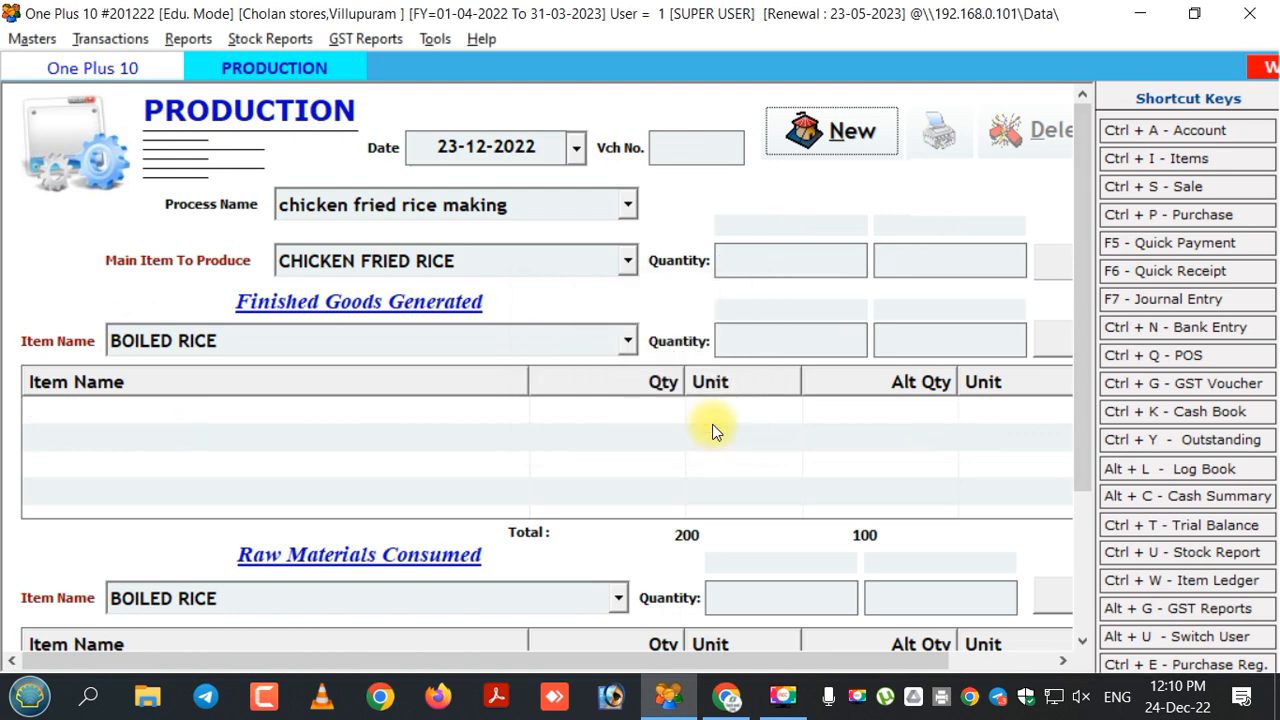
{"action": "key", "text": "Escape"}
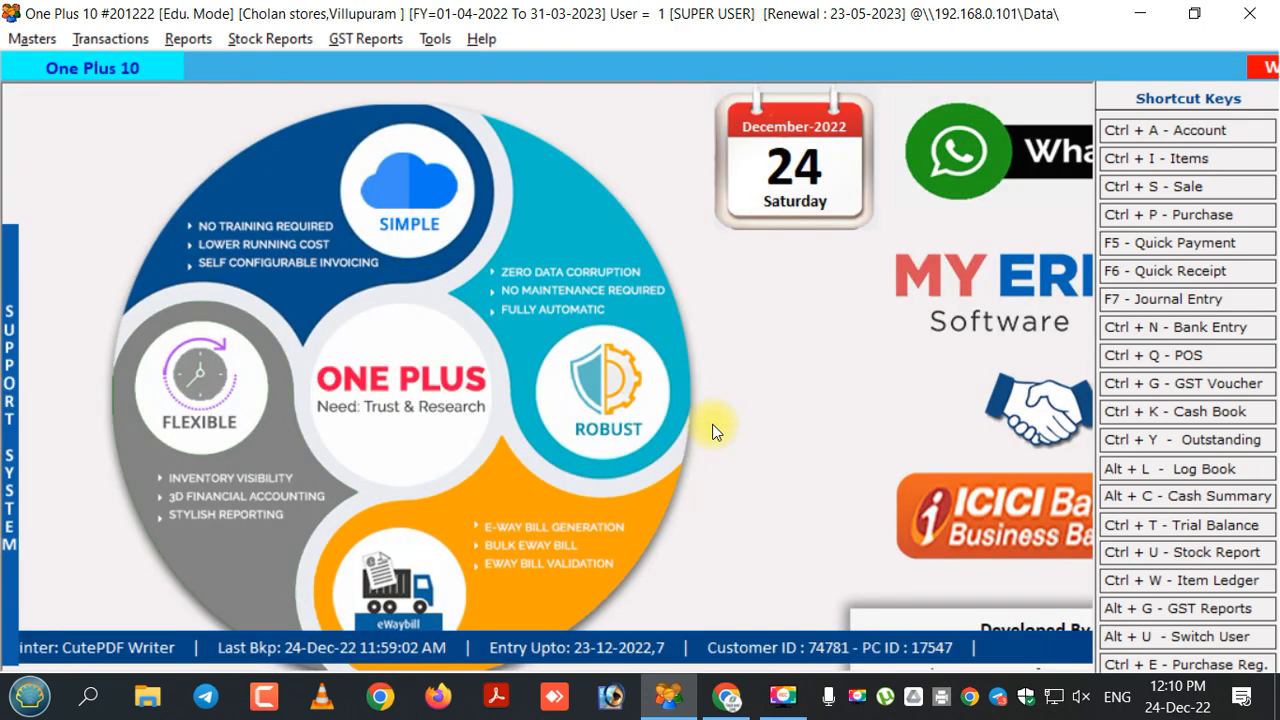
Generate the Stock Report for 01-04-2022 to 23-12-2022.
{"action": "left_click", "coordinate": [186, 40]}
{"action": "mouse_move", "coordinate": [279, 50]}
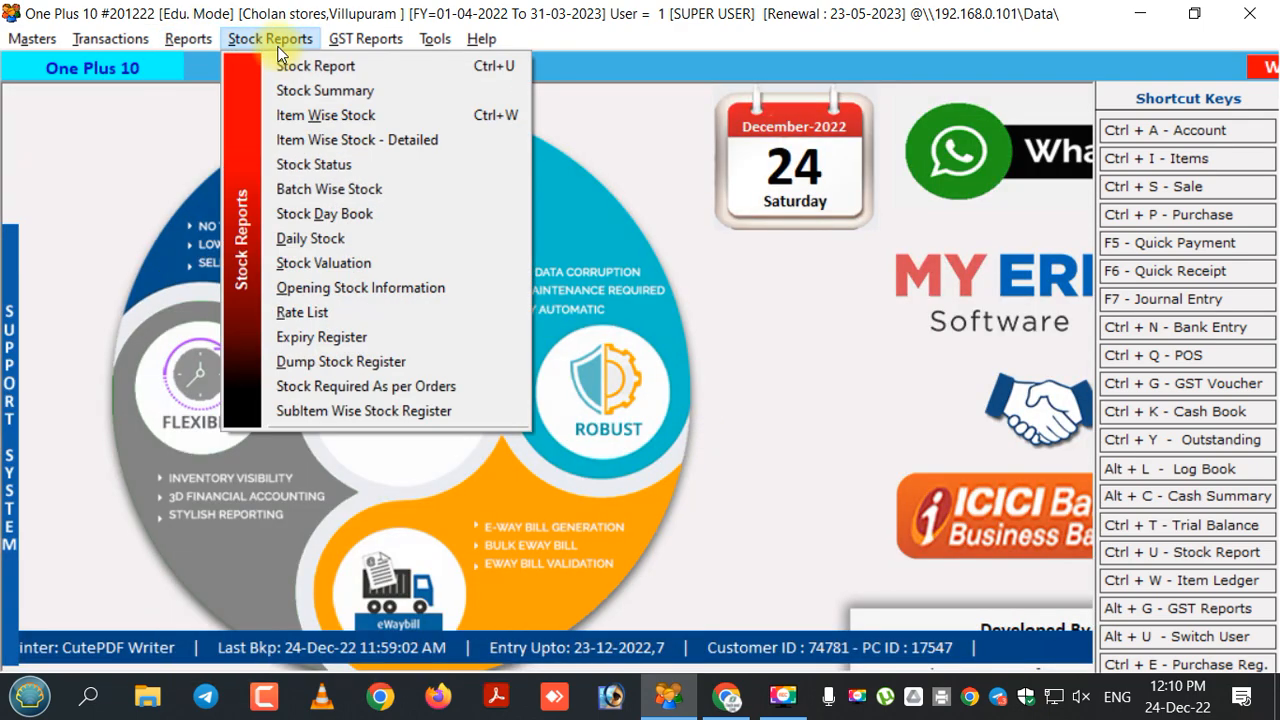
{"action": "left_click", "coordinate": [290, 66]}
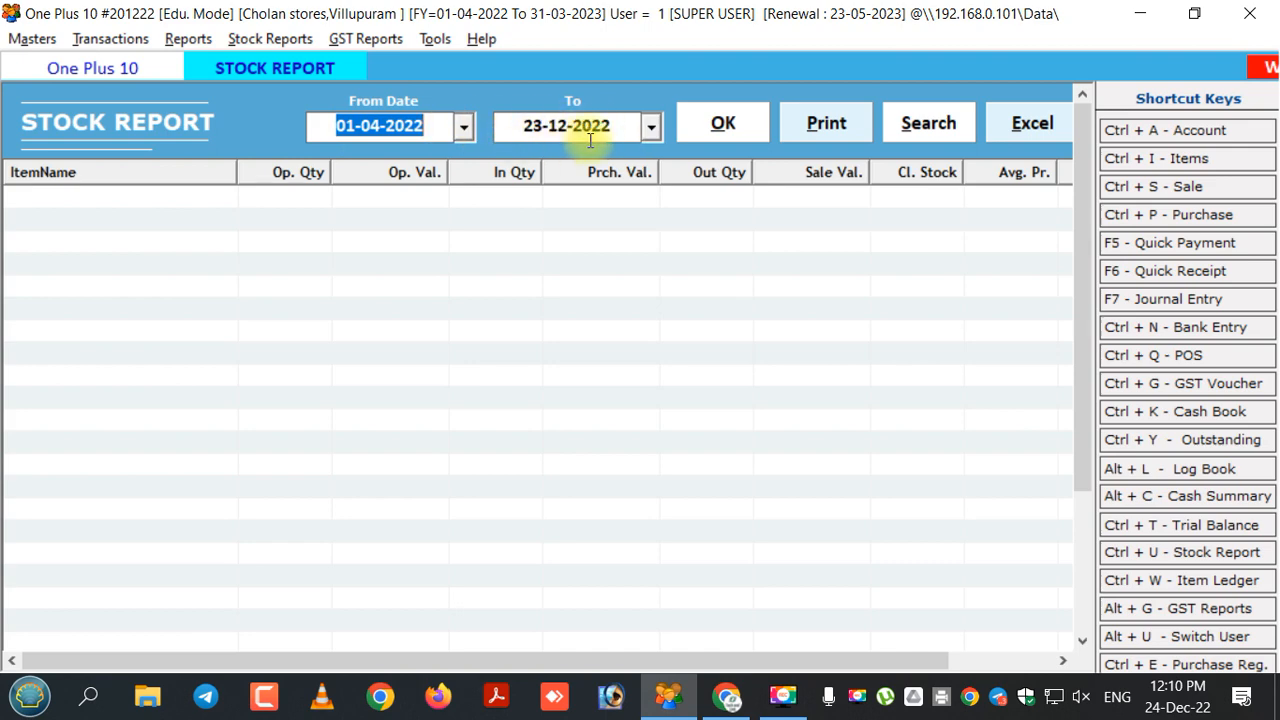
{"action": "left_click", "coordinate": [712, 124]}
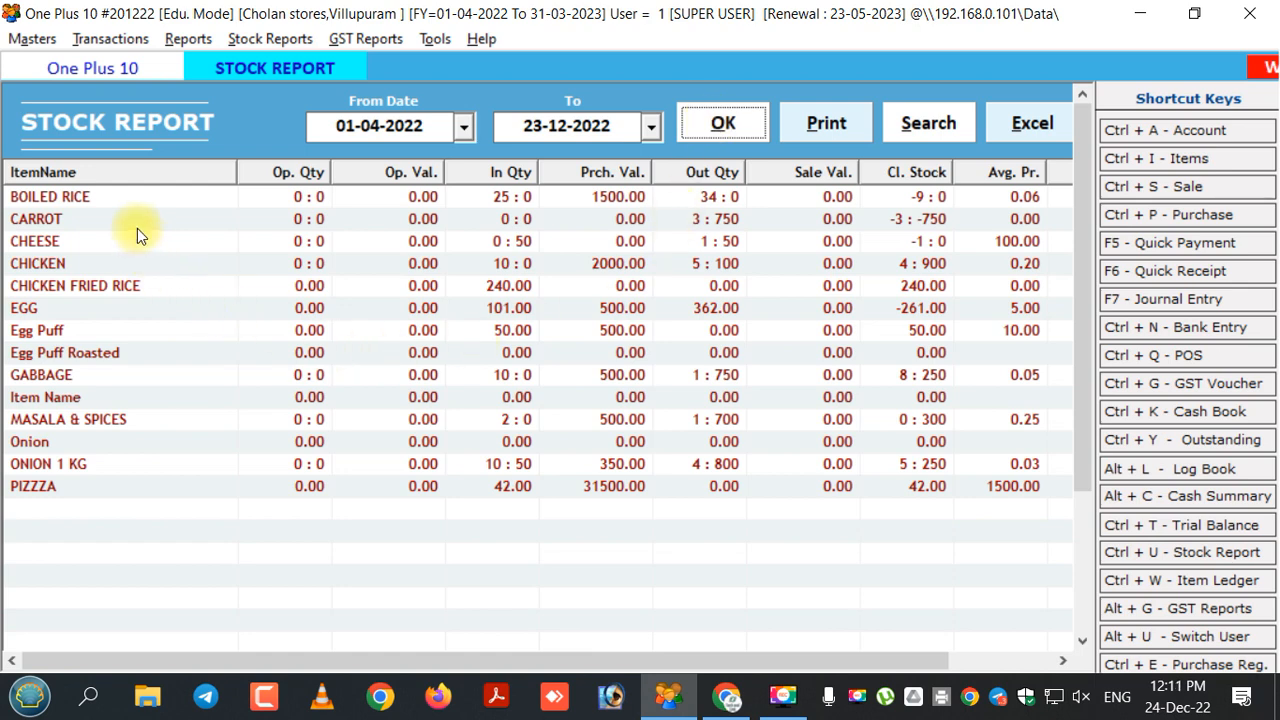
Review stock for BOILED RICE, CARROT, CHICKEN, EGG, GABBAGE, ONION 1 KG, MASALA & SPICES, then close.
{"action": "left_click", "coordinate": [509, 205]}
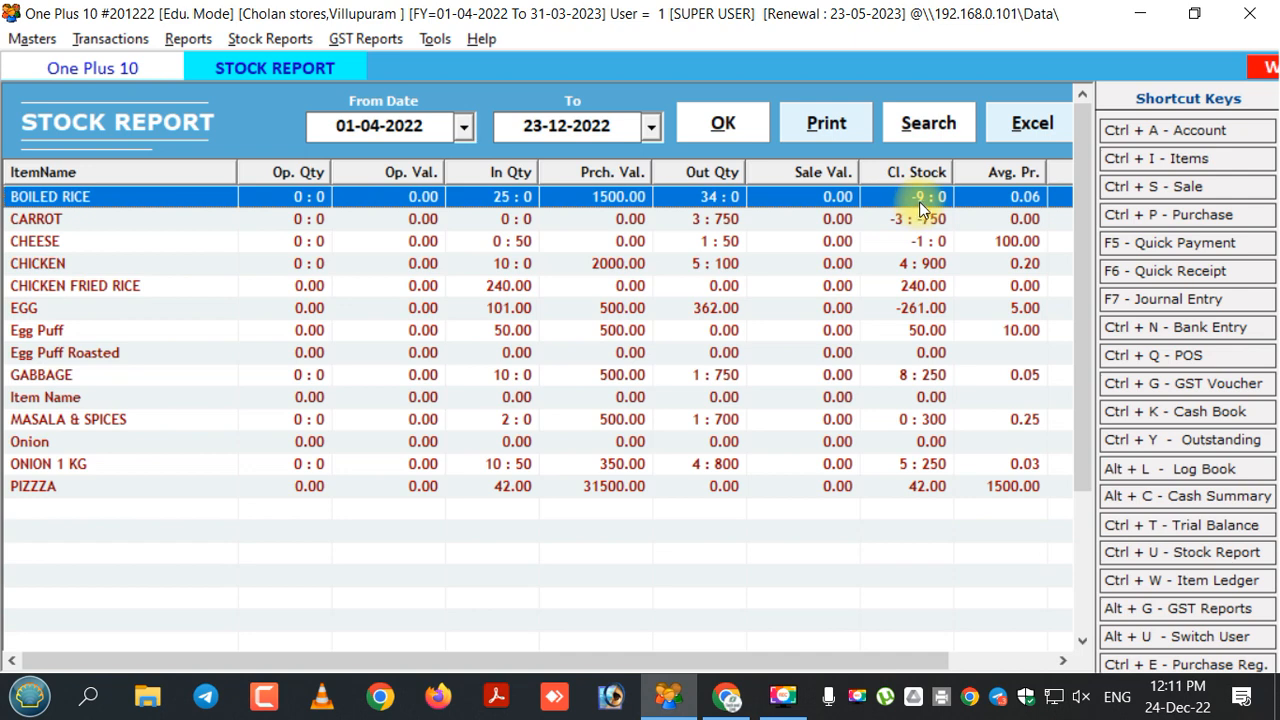
{"action": "left_click", "coordinate": [713, 226]}
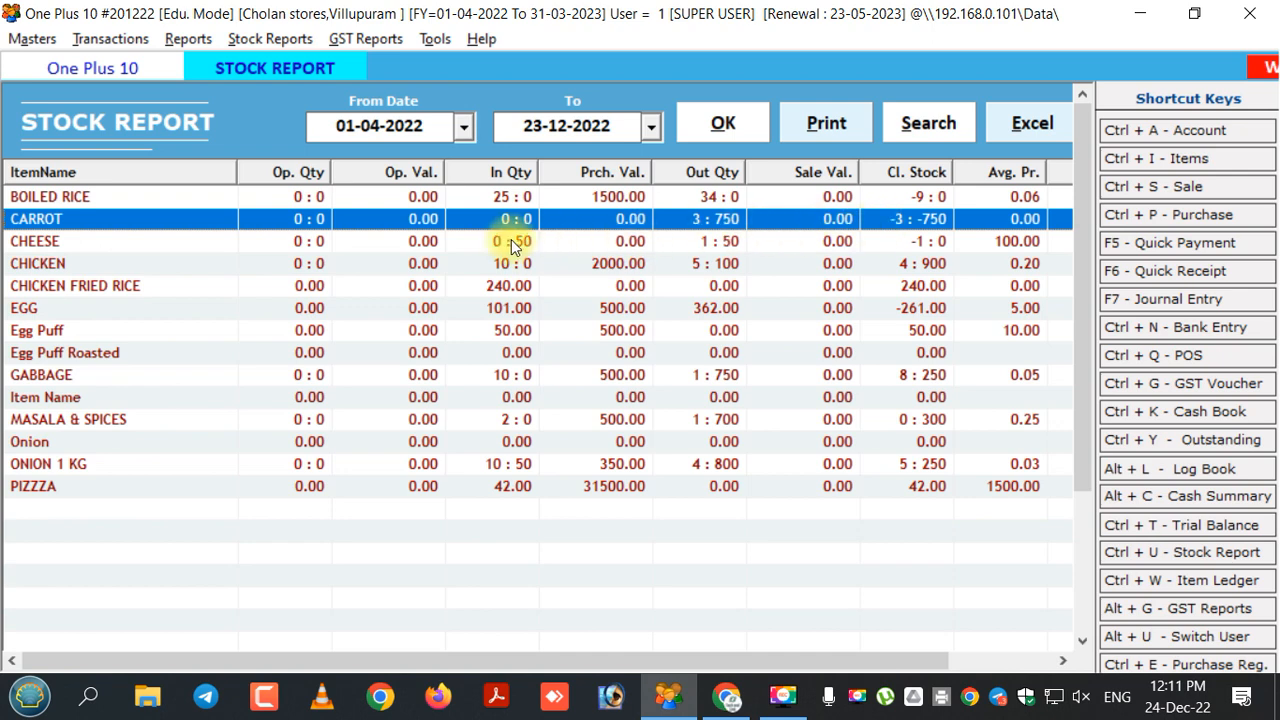
{"action": "left_click", "coordinate": [487, 268]}
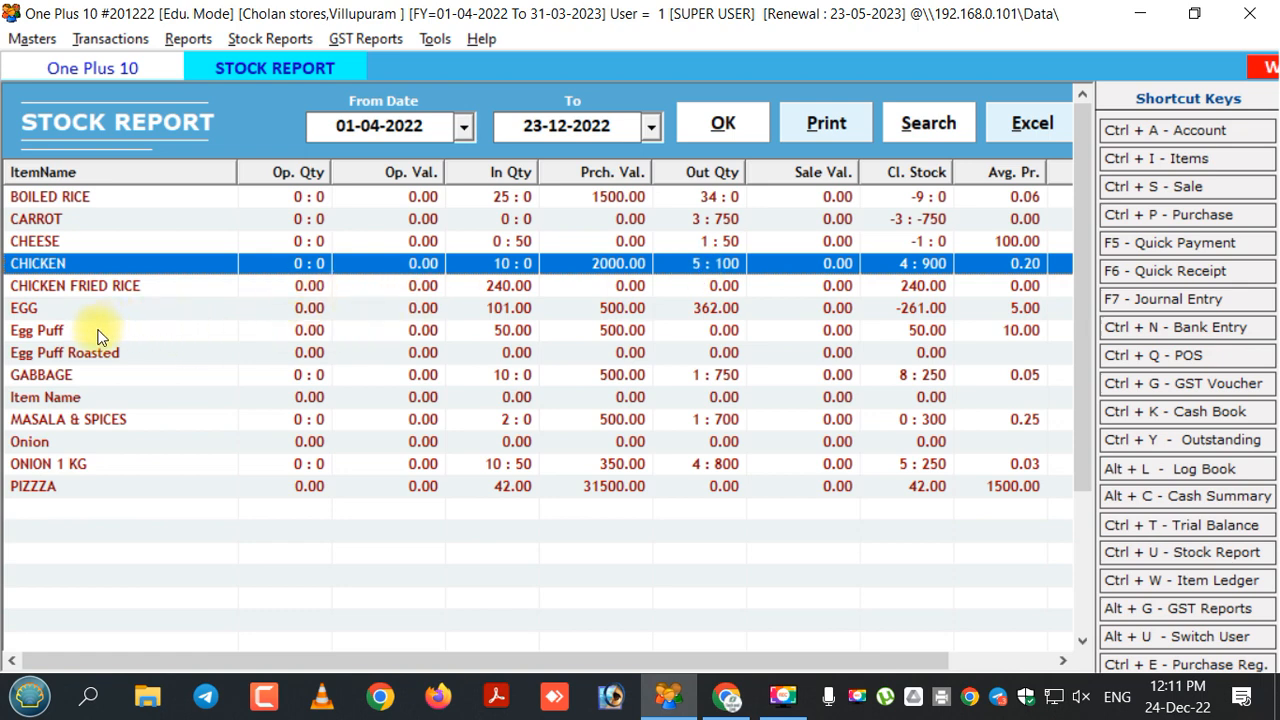
{"action": "left_click", "coordinate": [269, 309]}
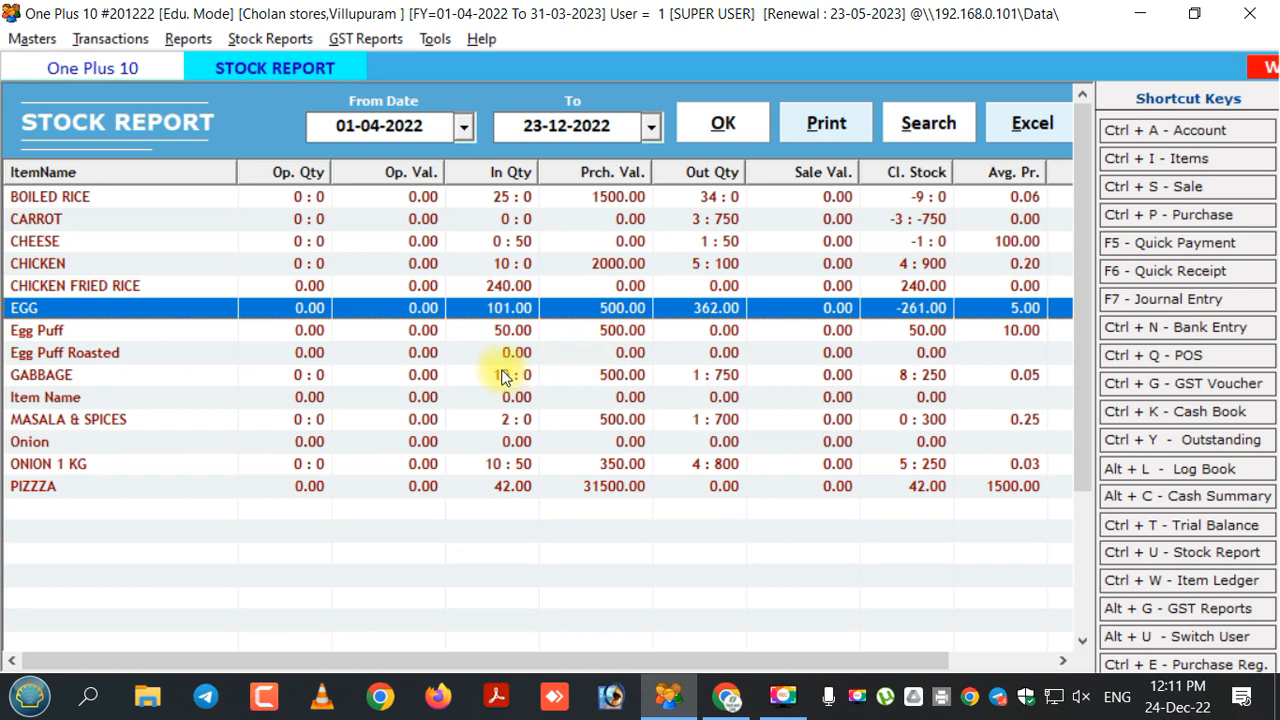
{"action": "left_click", "coordinate": [452, 384]}
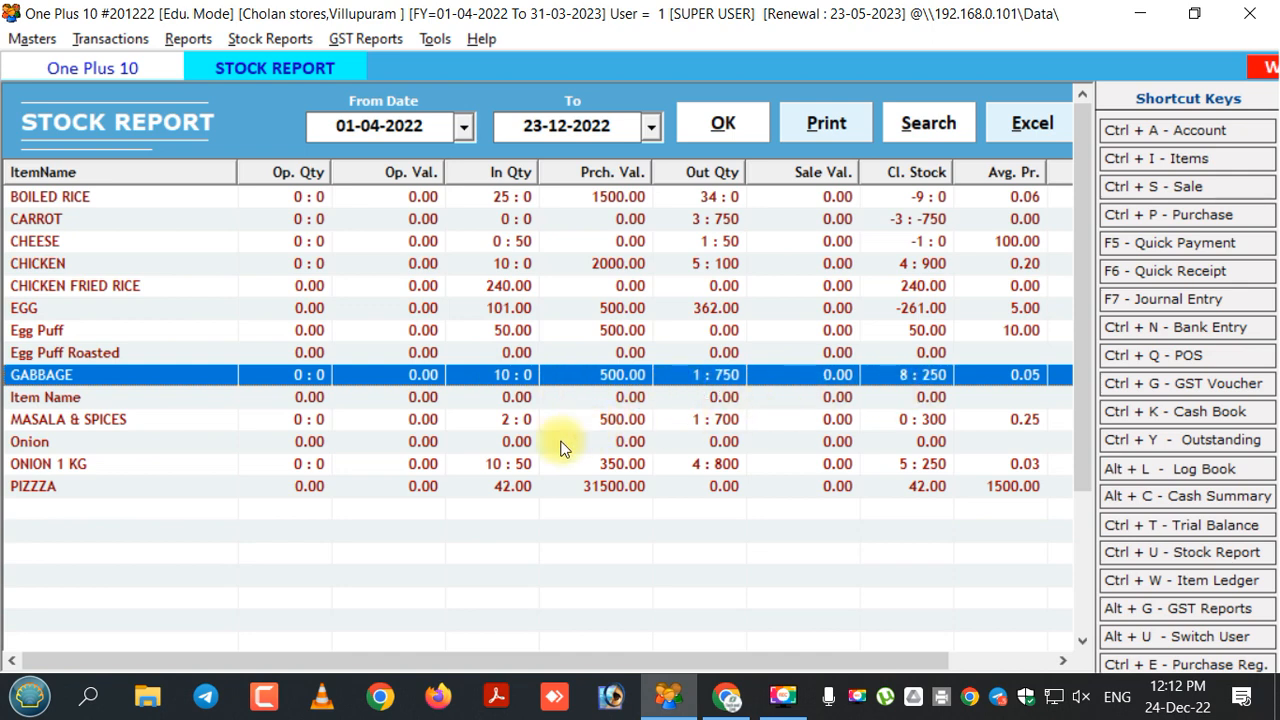
{"action": "left_click", "coordinate": [420, 466]}
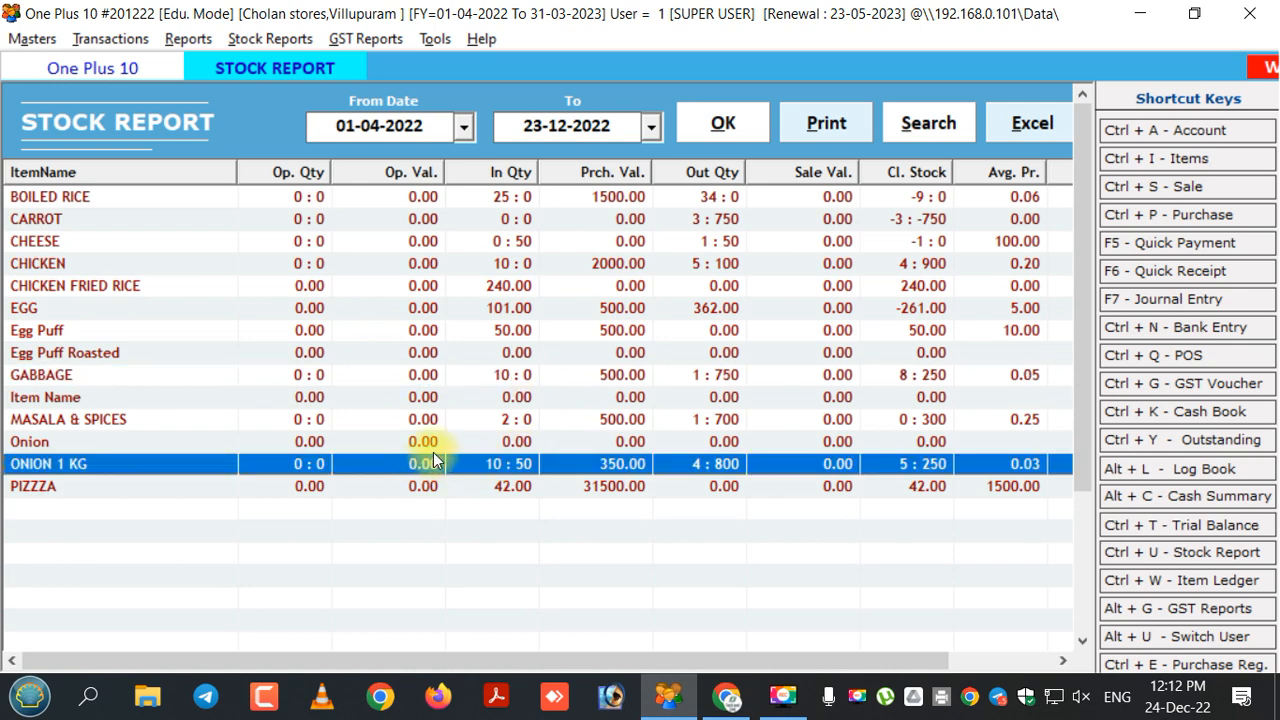
{"action": "left_click", "coordinate": [531, 422]}
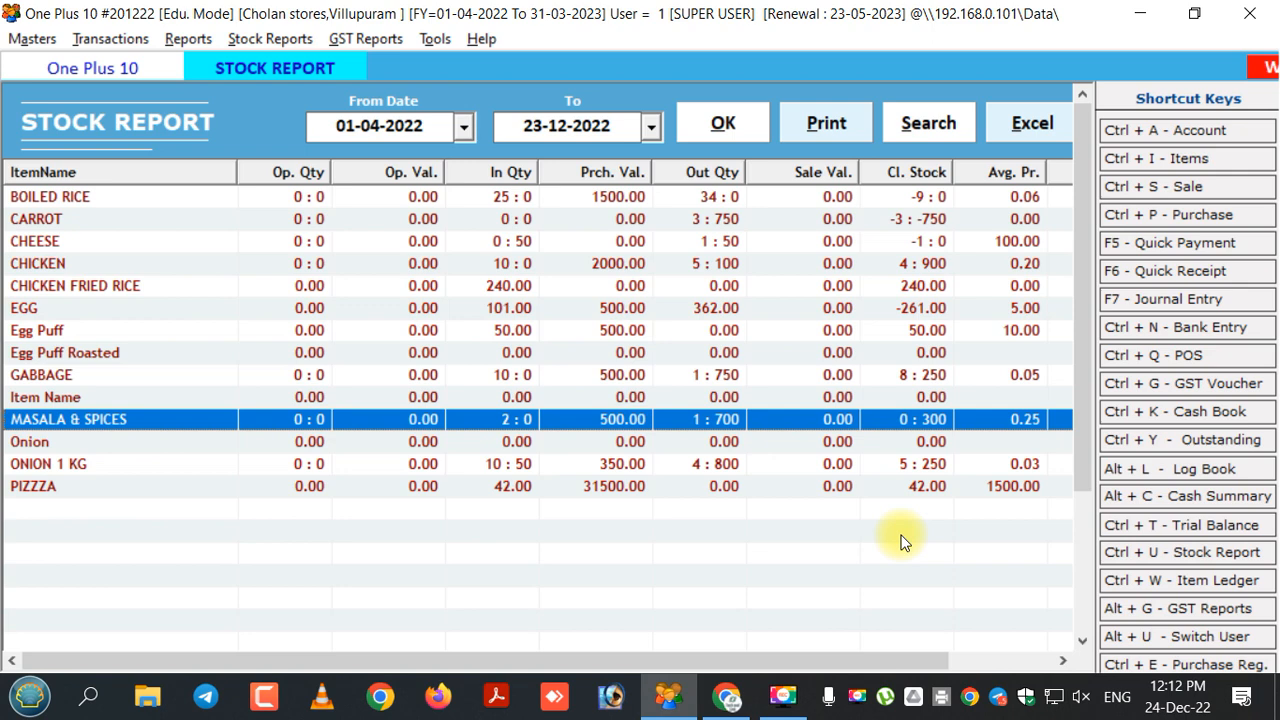
{"action": "key", "text": "Escape"}
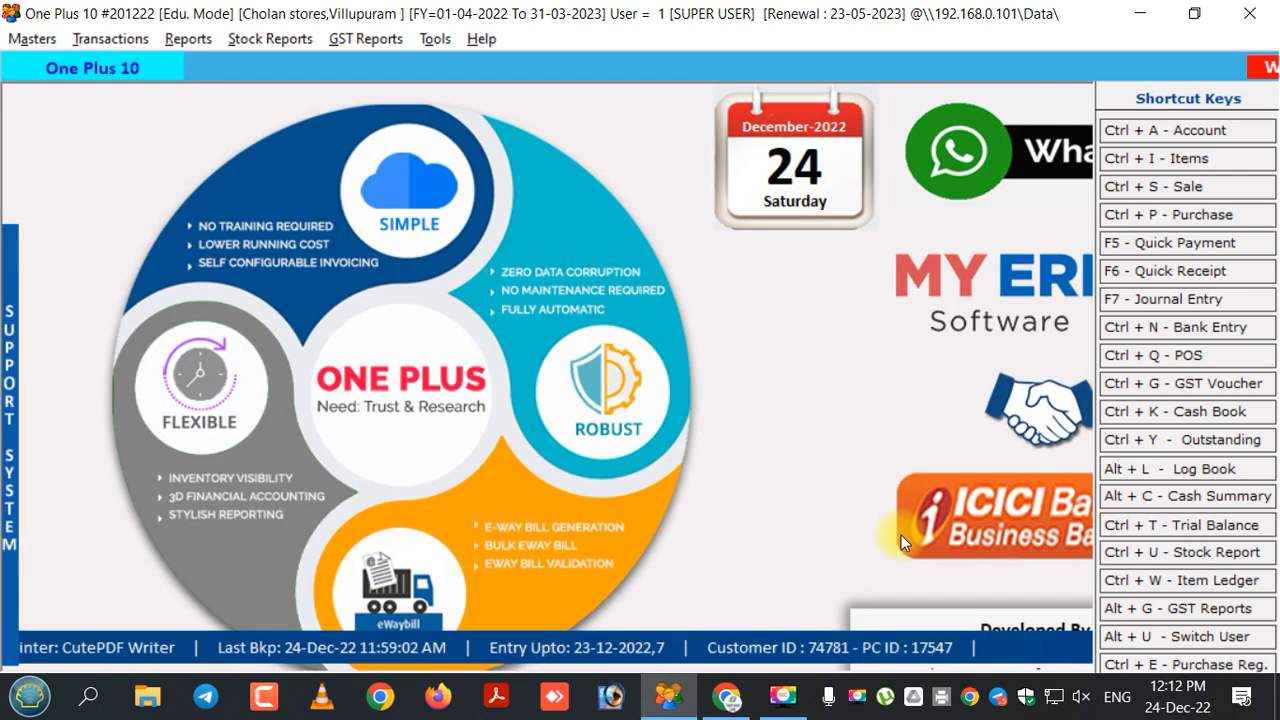